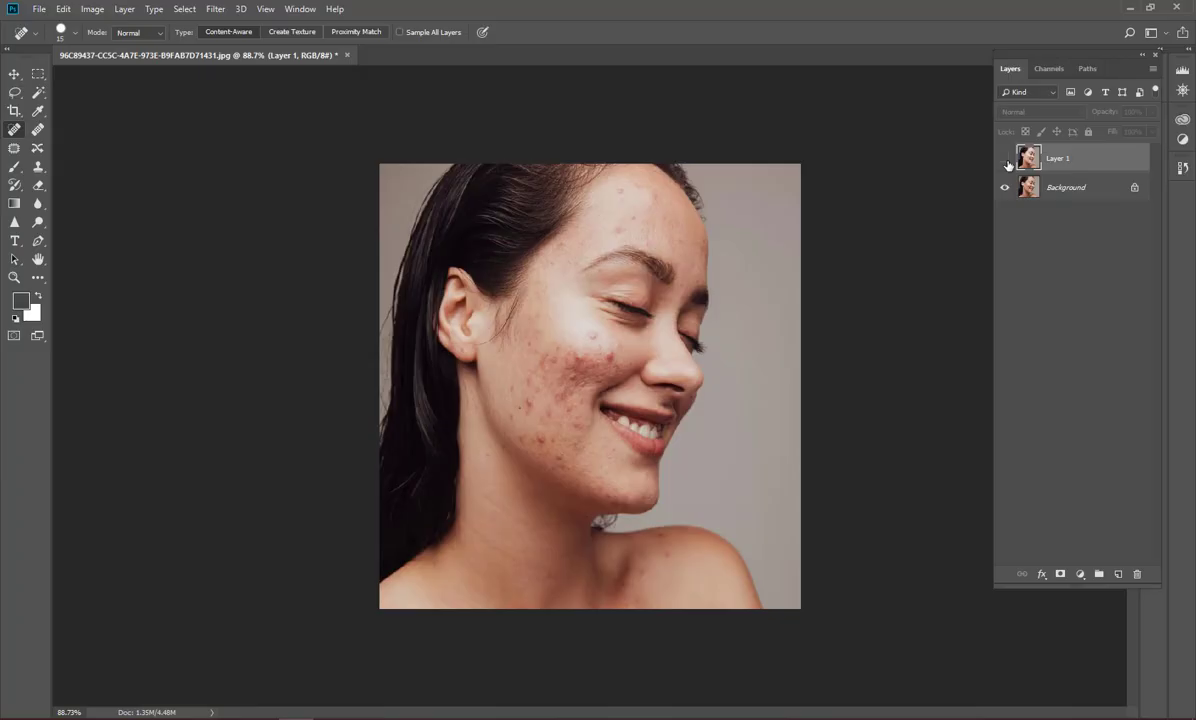
# Toggle Layer 1's visibility to compare the retouched face against the original acne portrait.
pyautogui.click(1005, 158)
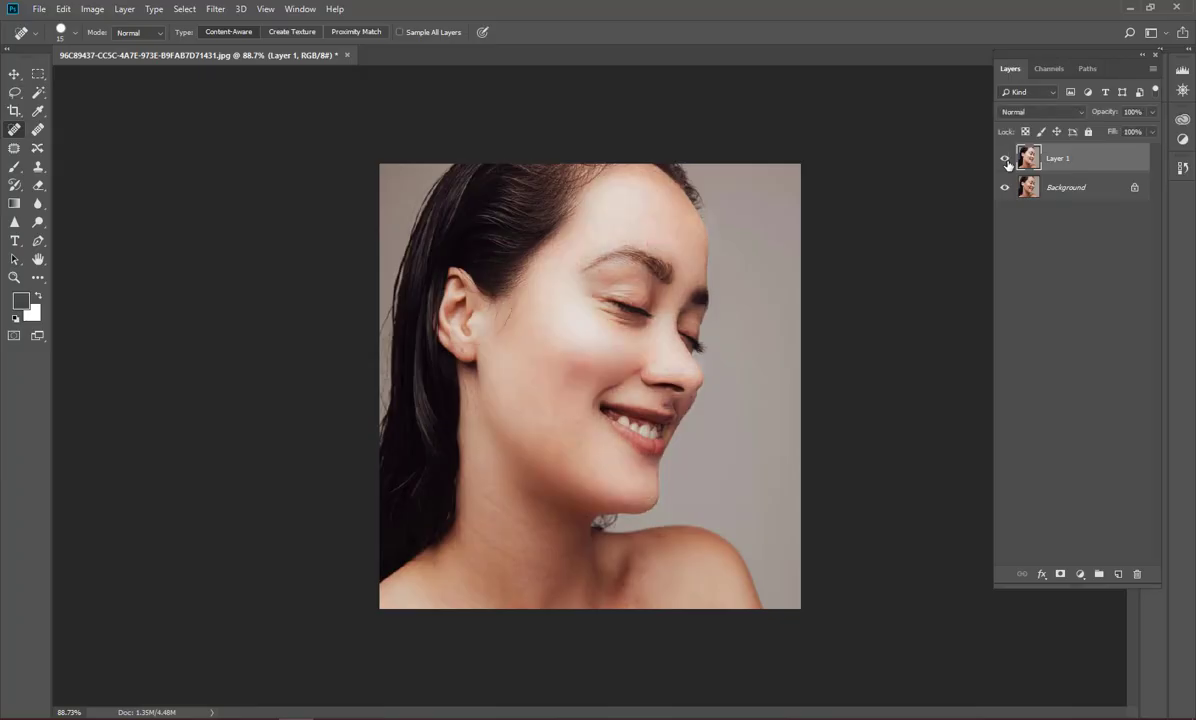
pyautogui.click(1005, 158)
pyautogui.click(1005, 158)
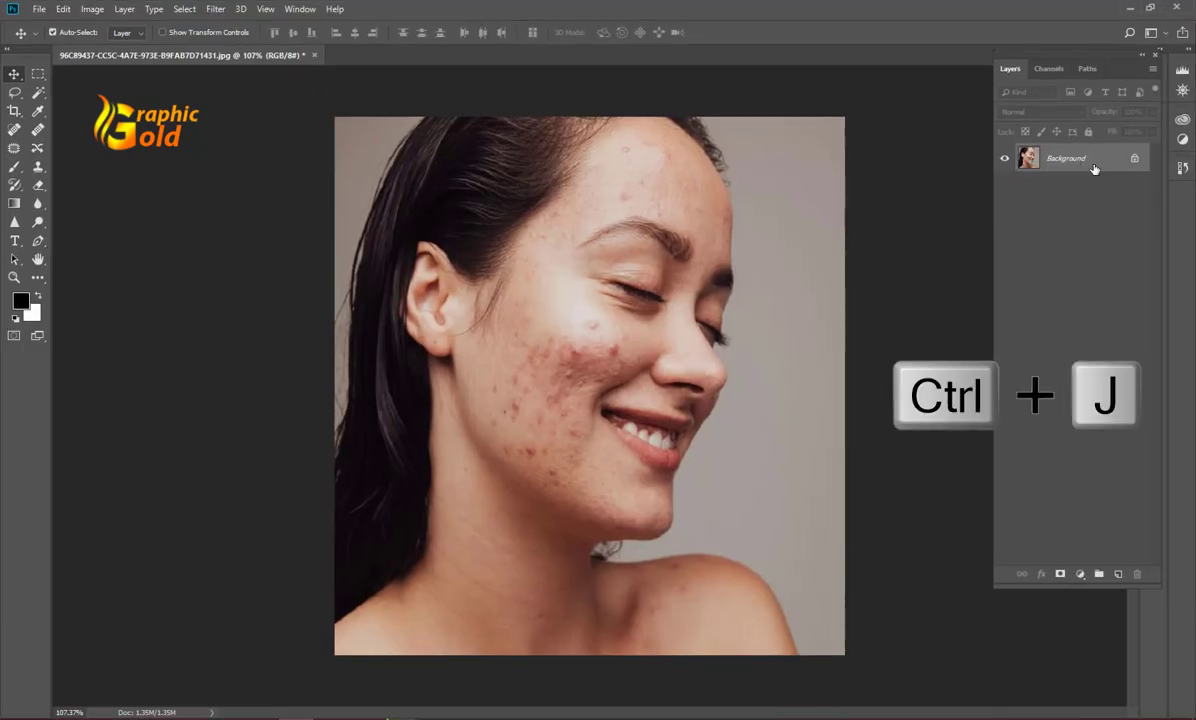
# Duplicate the photo onto Layer 1 and copy the Blue channel as 'Blue copy'.
pyautogui.hotkey('ctrl', 'j')
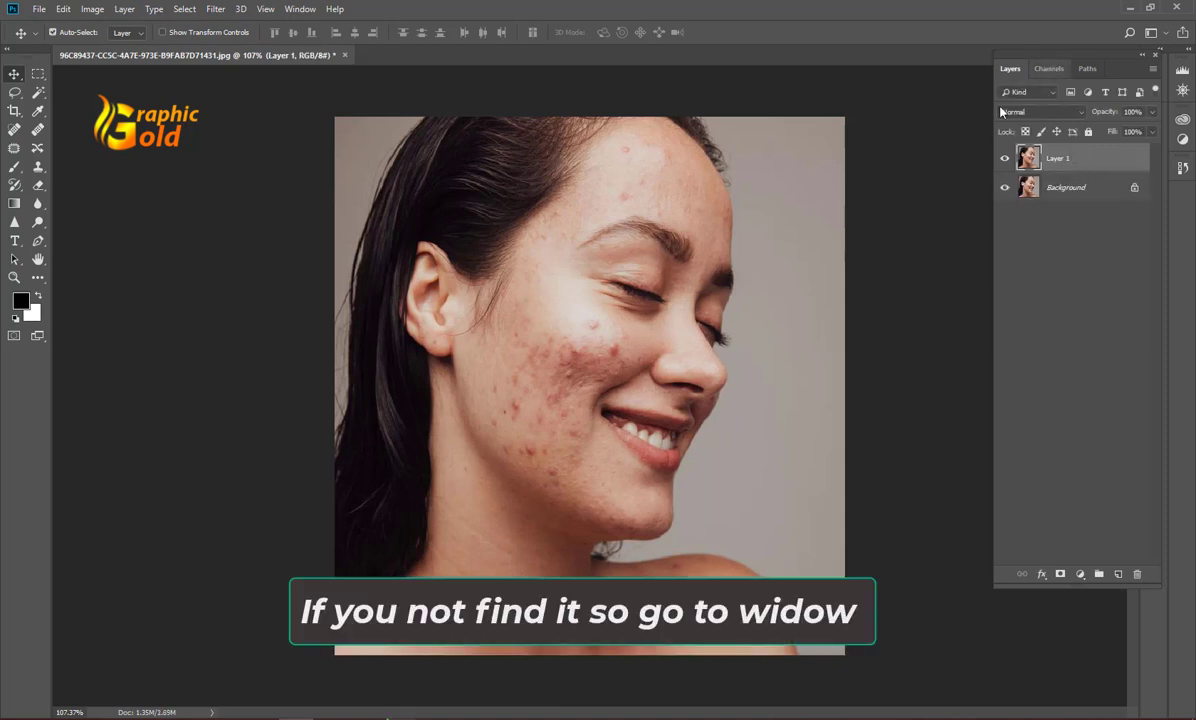
pyautogui.click(300, 9)
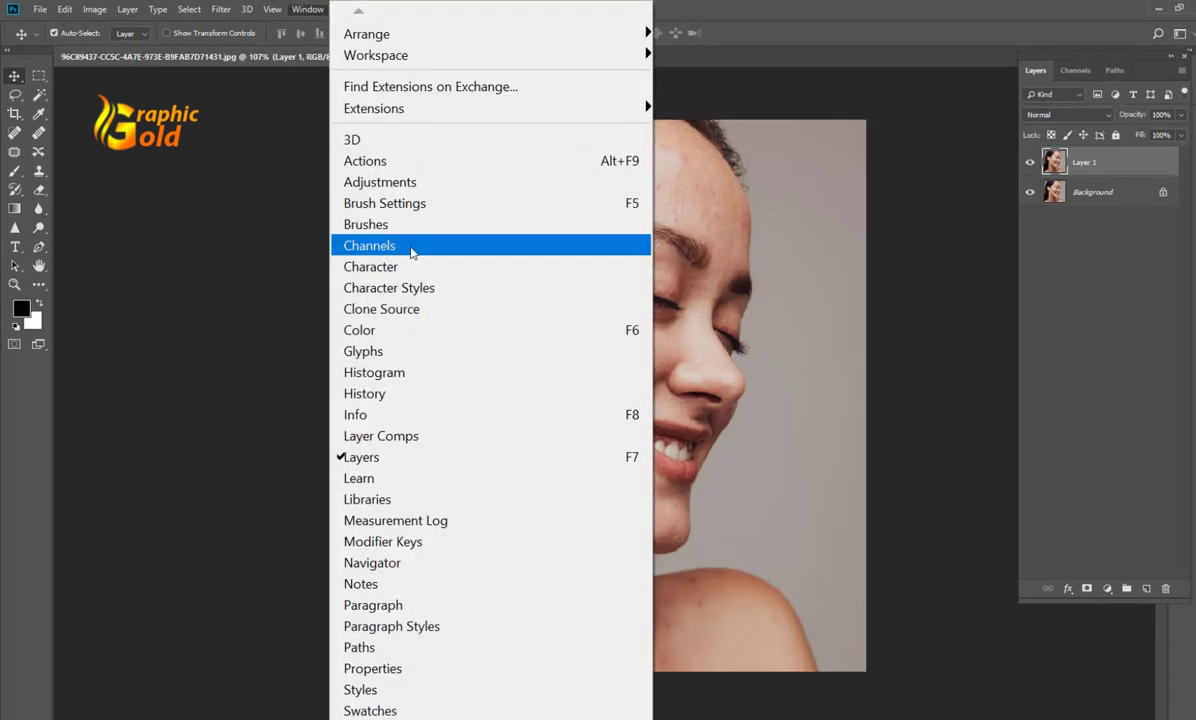
pyautogui.click(1079, 72)
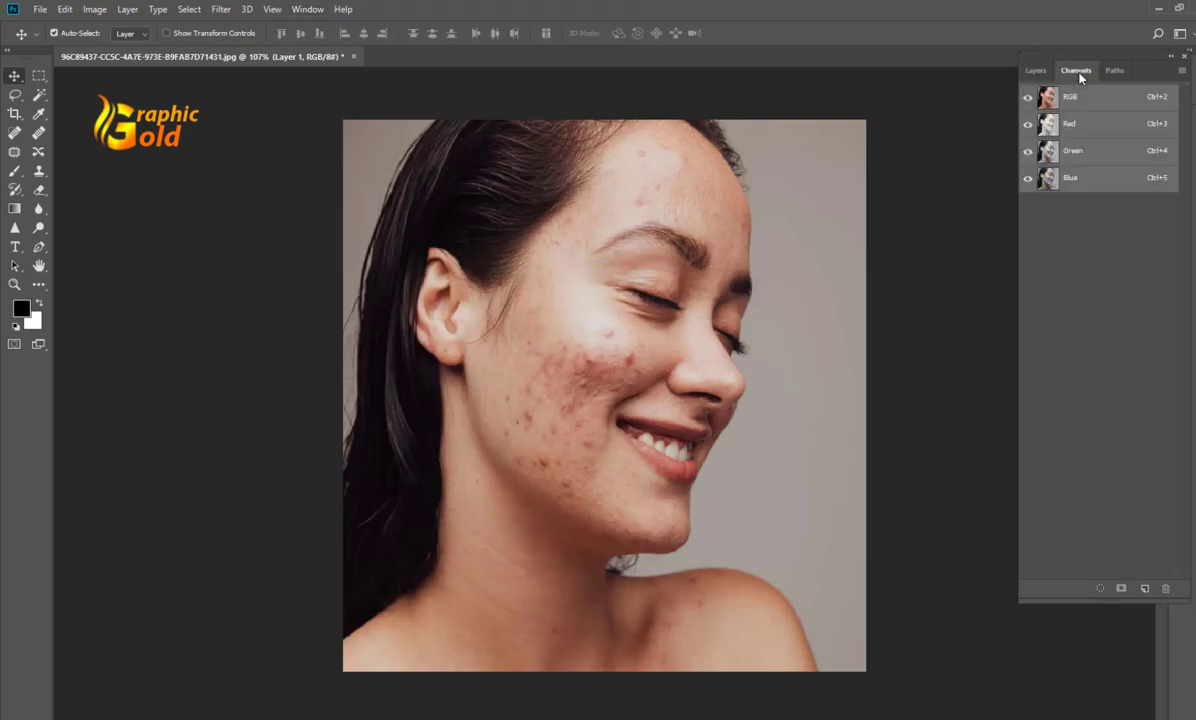
pyautogui.moveTo(1085, 182)
pyautogui.mouseDown()
pyautogui.moveTo(1148, 520)
pyautogui.moveTo(1146, 590)
pyautogui.mouseUp()
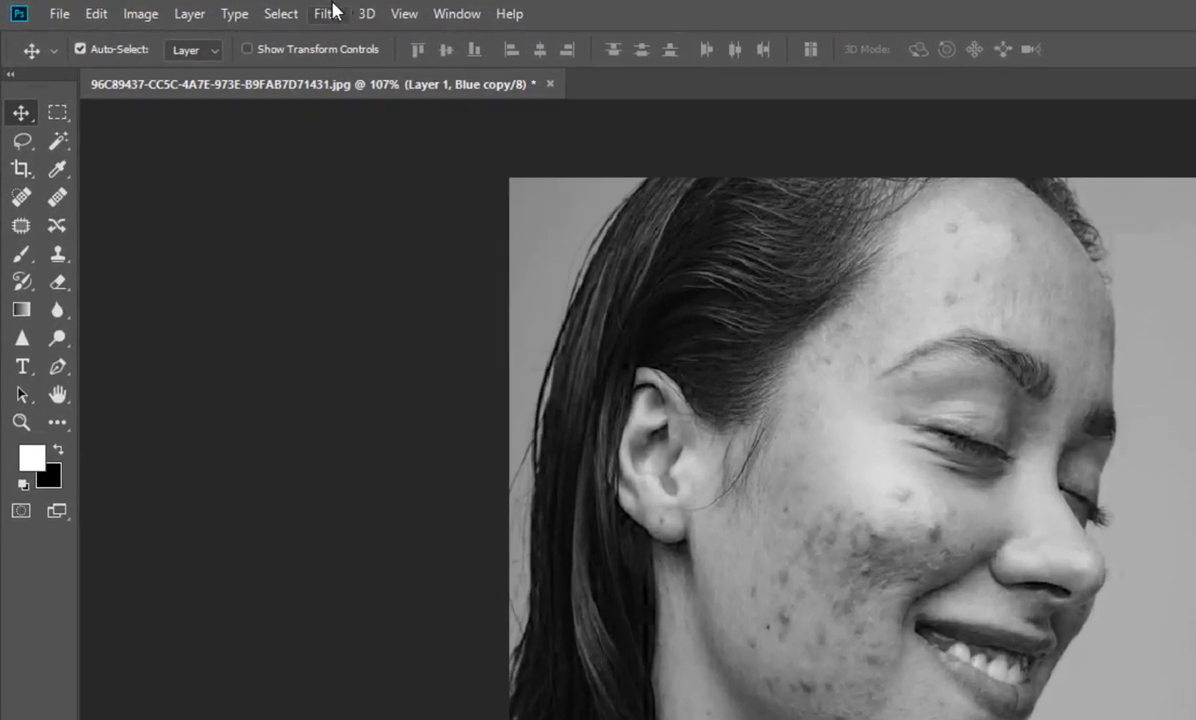
# Apply a High Pass filter with a 10-pixel radius to the Blue copy channel.
pyautogui.click(327, 13)
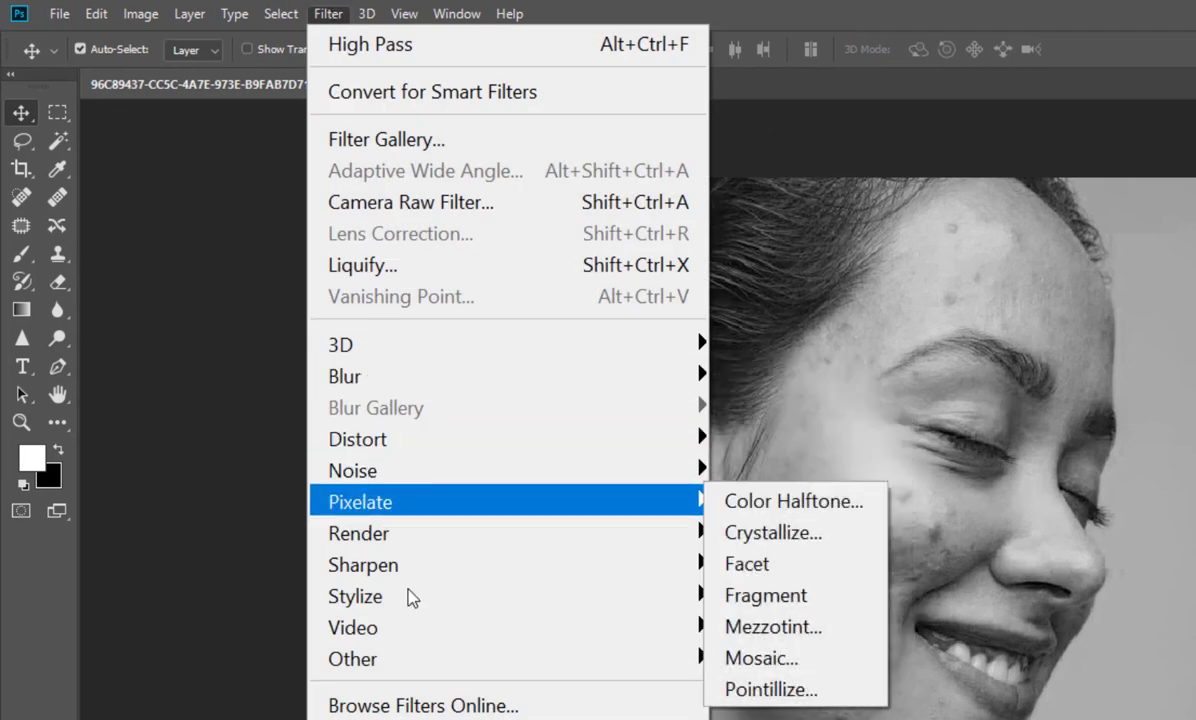
pyautogui.moveTo(353, 658)
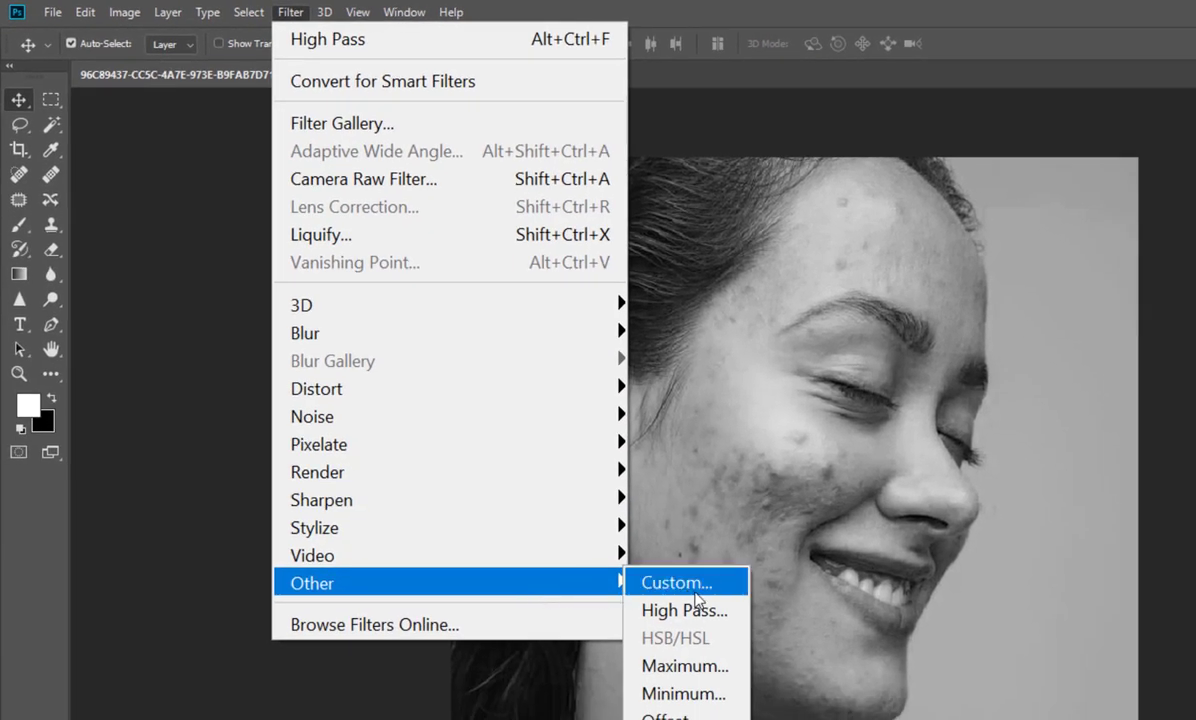
pyautogui.click(680, 610)
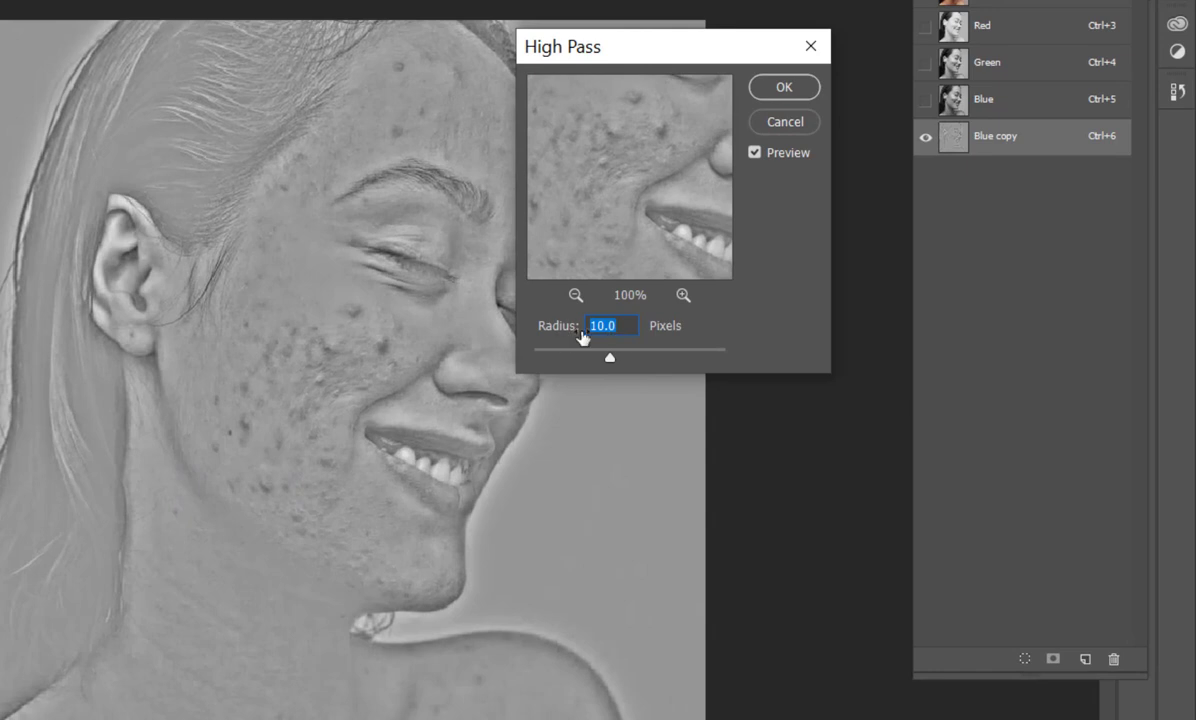
pyautogui.click(786, 90)
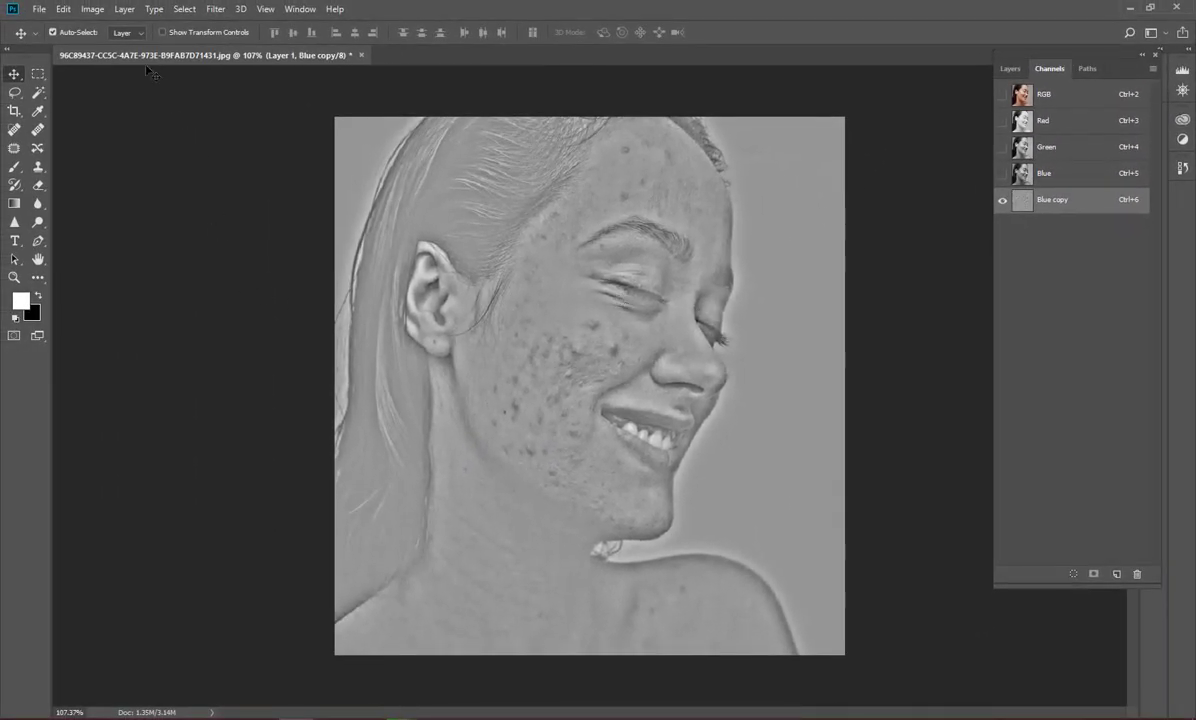
# Create Alpha 1 with a Hard Light Calculations blend into a new channel.
pyautogui.click(93, 9)
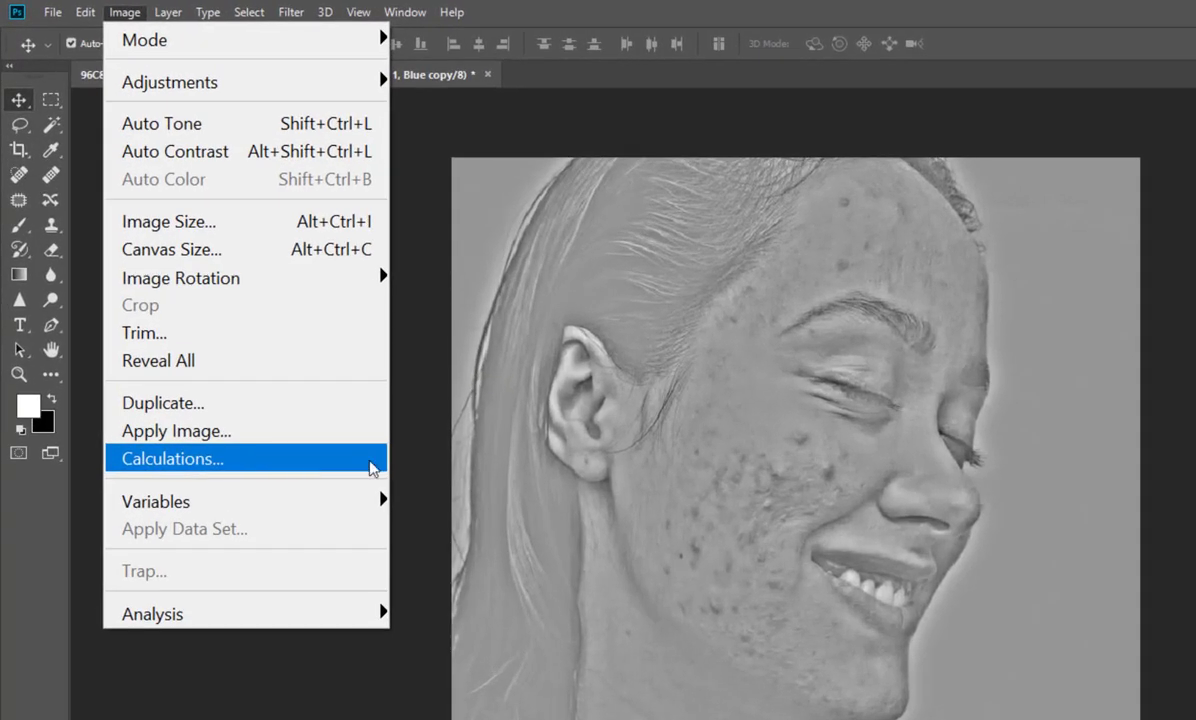
pyautogui.click(372, 468)
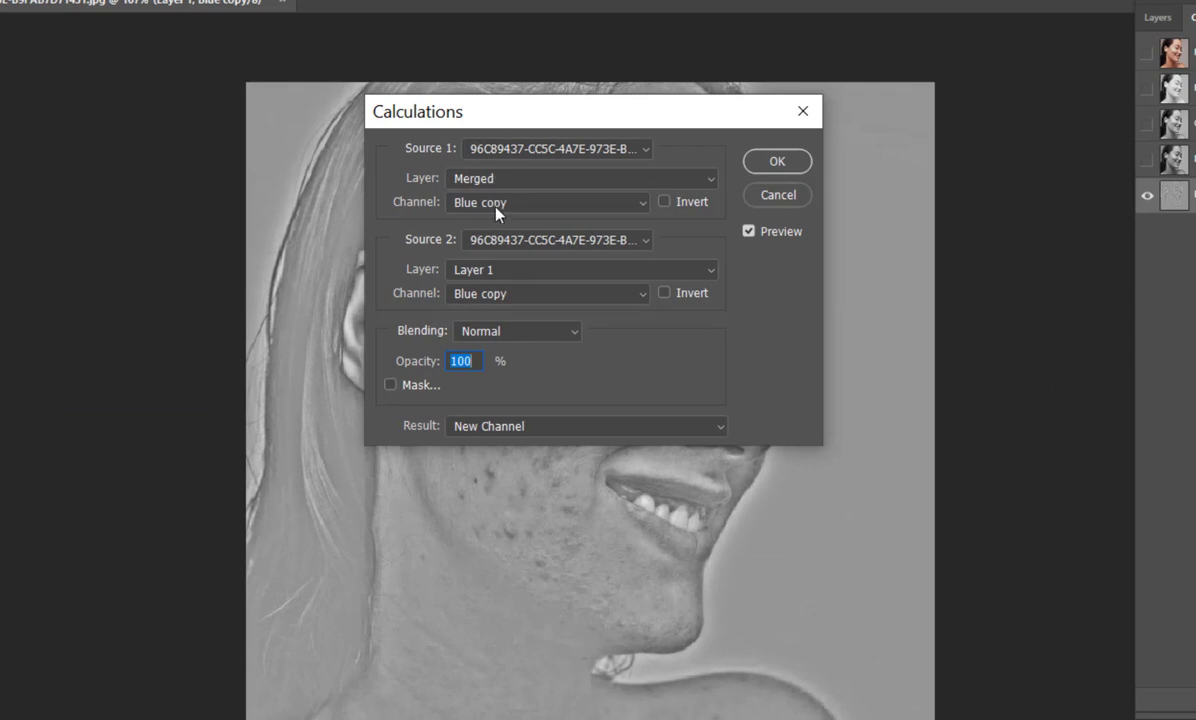
pyautogui.click(512, 341)
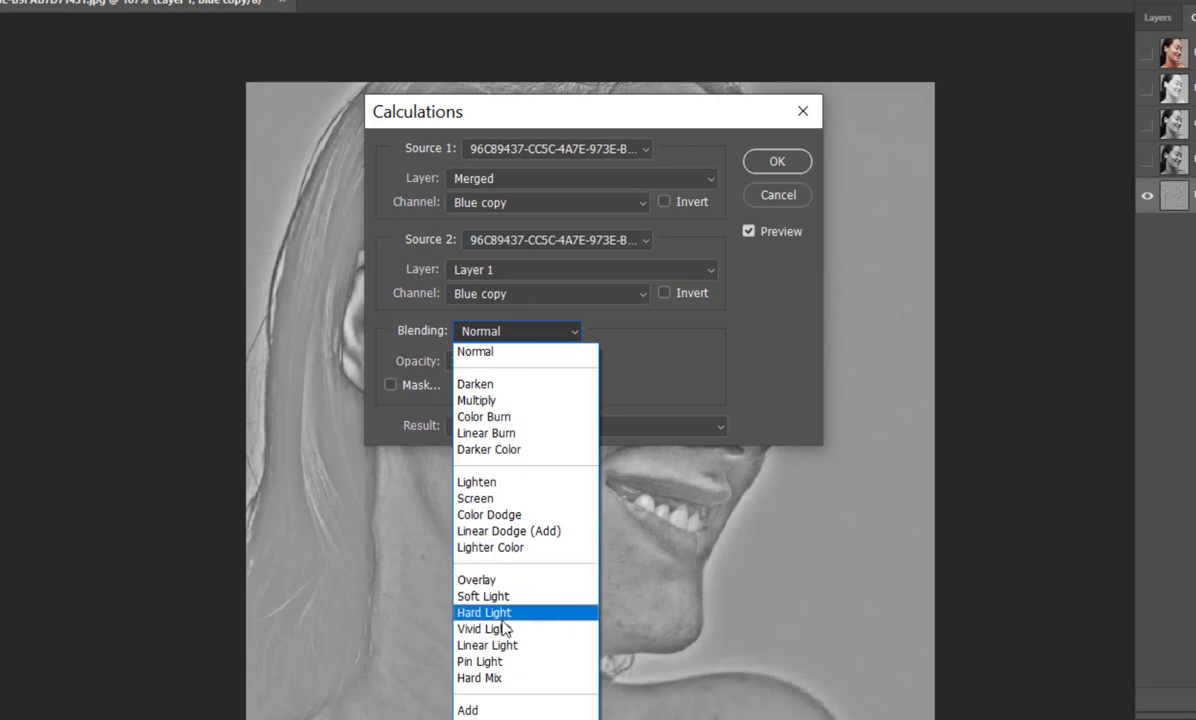
pyautogui.click(500, 612)
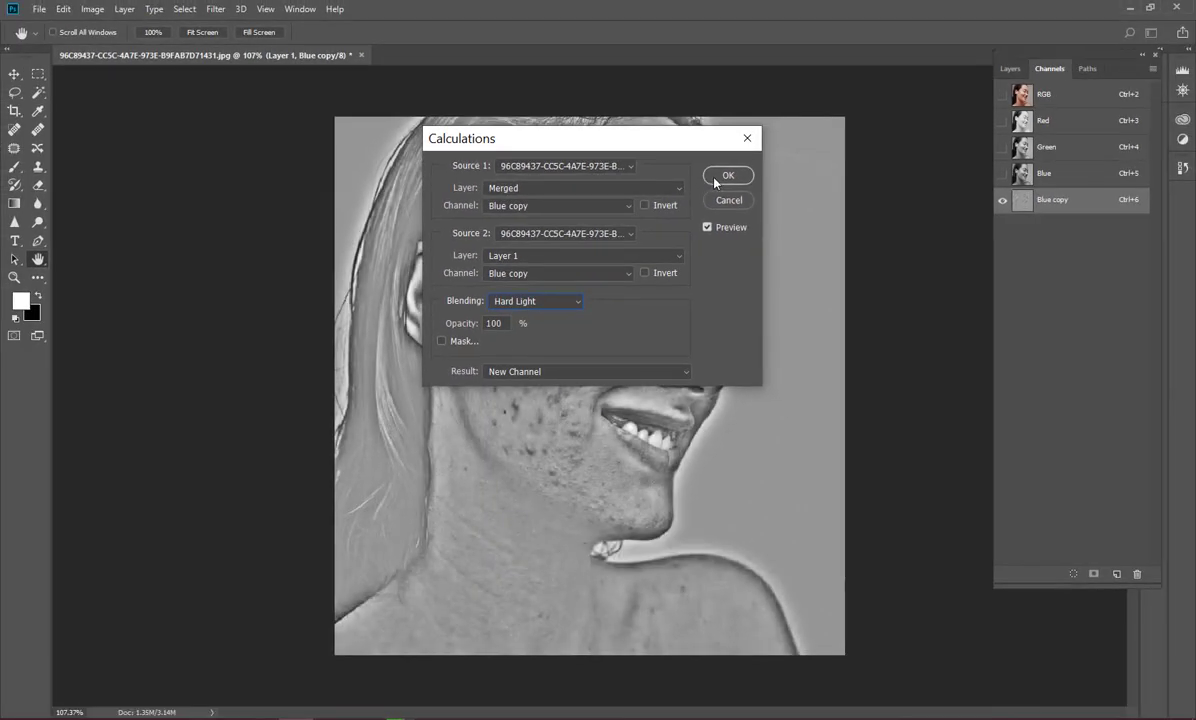
pyautogui.click(716, 180)
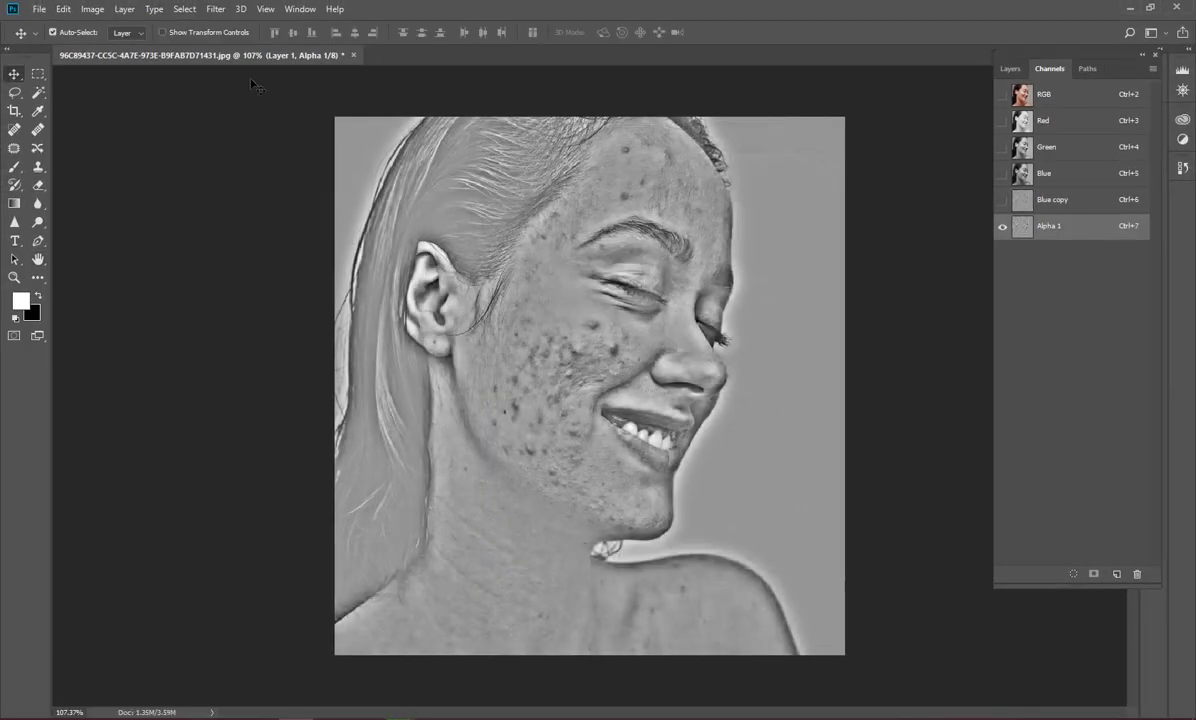
# Repeat the Hard Light Calculation twice to add Alpha 2 and Alpha 3.
pyautogui.click(92, 10)
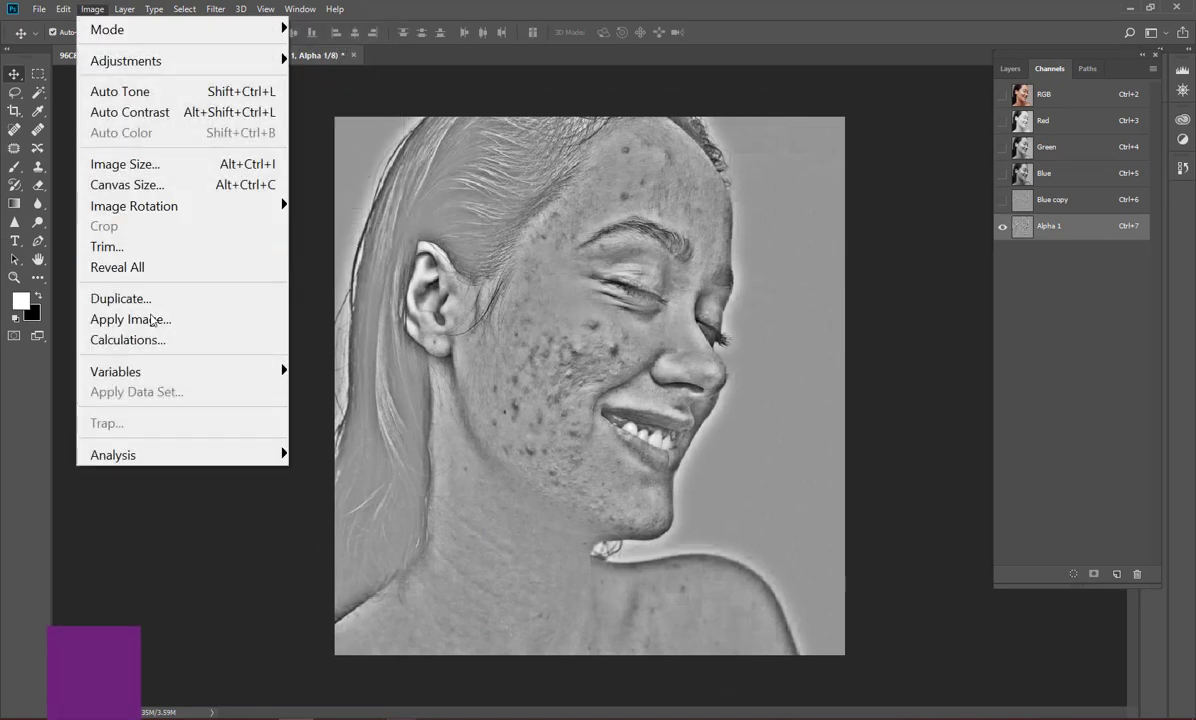
pyautogui.click(218, 351)
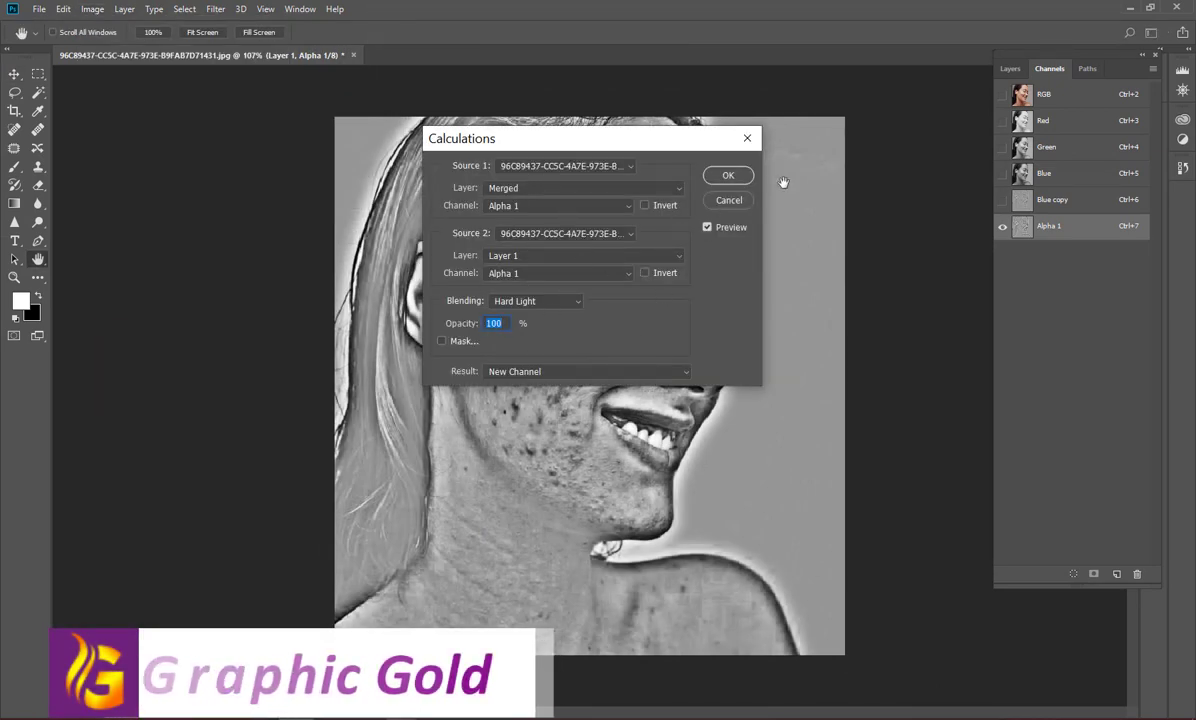
pyautogui.click(728, 175)
pyautogui.click(92, 9)
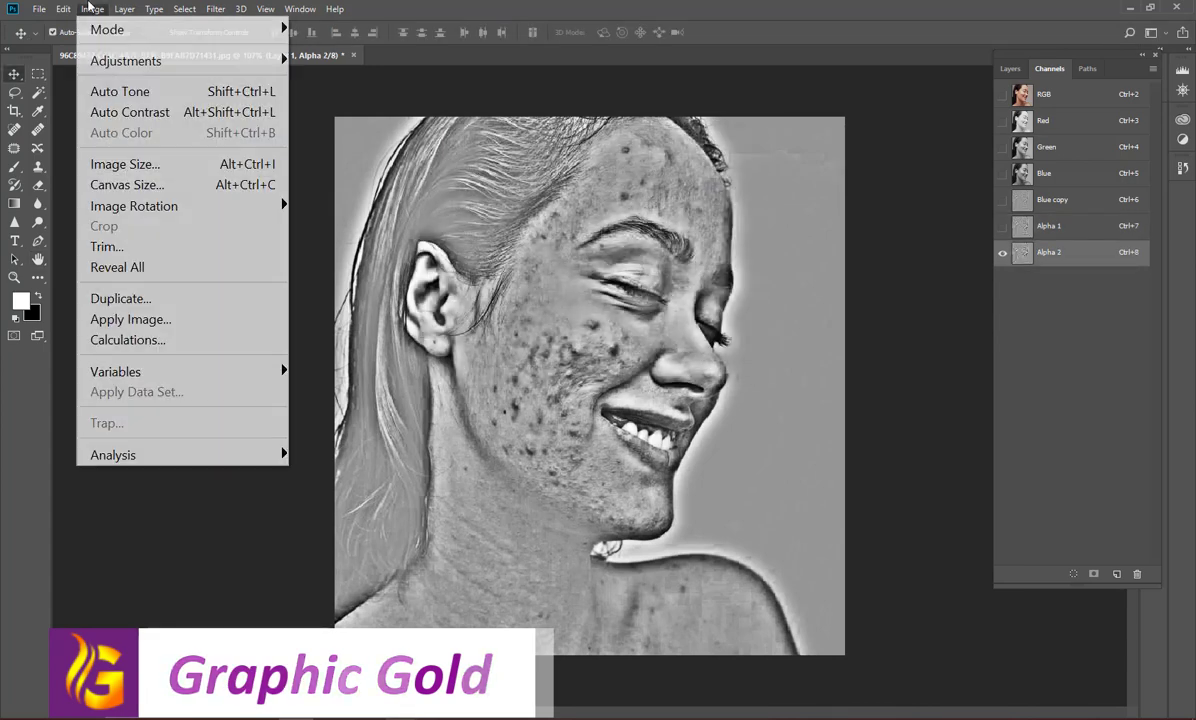
pyautogui.click(150, 341)
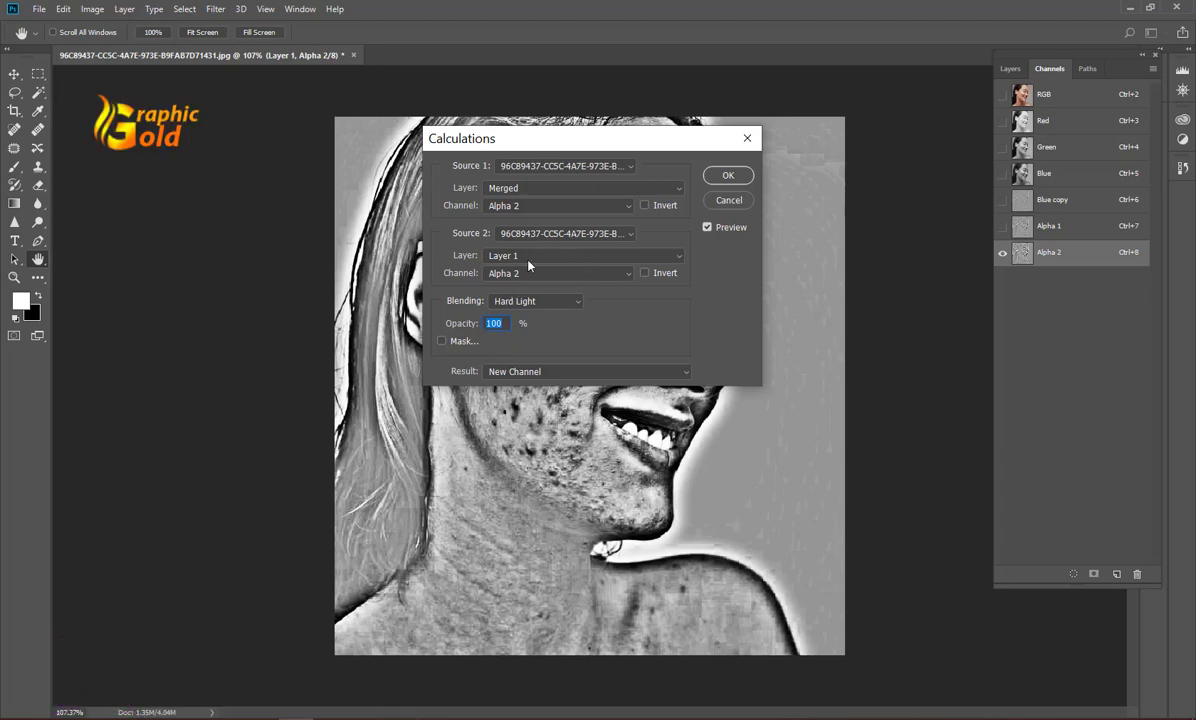
pyautogui.click(729, 177)
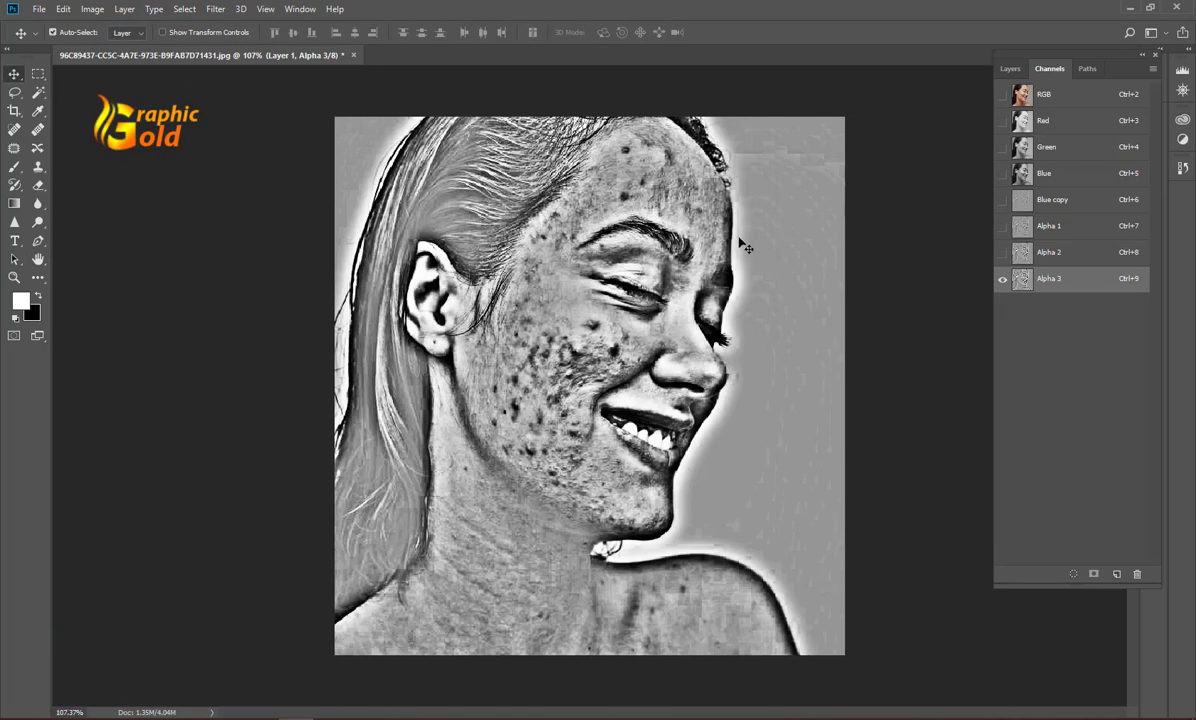
# Brush white over the eyes and eyebrows in Alpha 3, resizing the brush with [ and ].
pyautogui.click(16, 172)
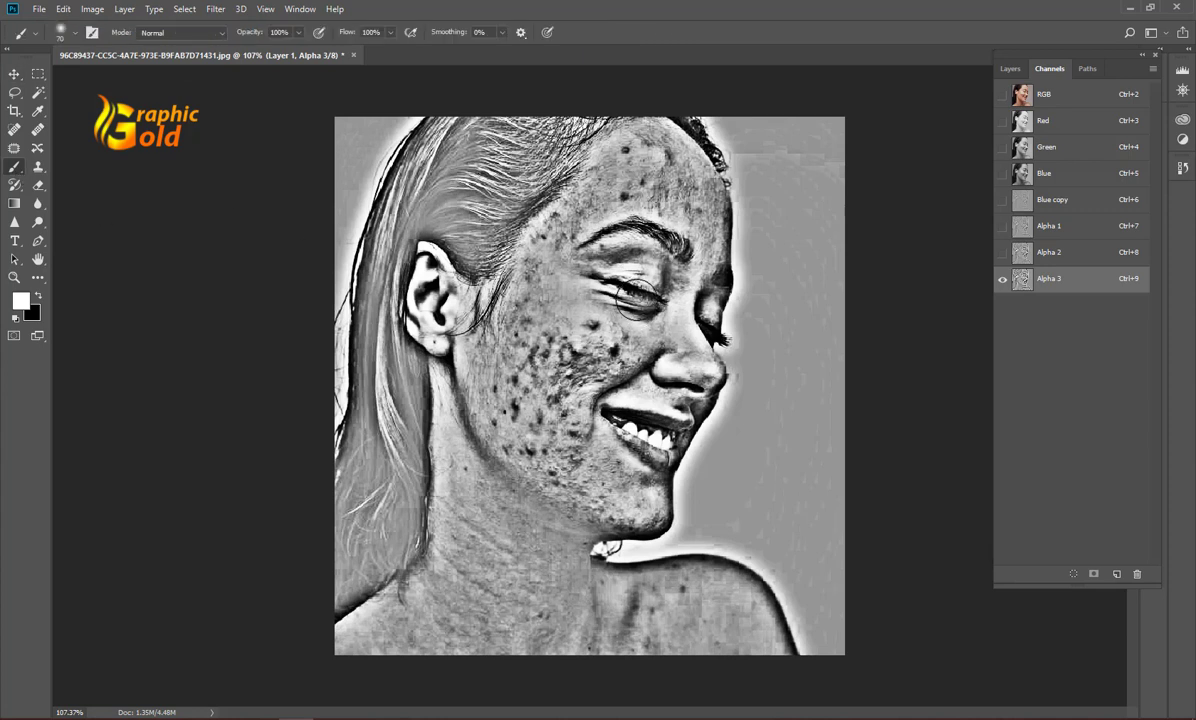
pyautogui.moveTo(650, 283); pyautogui.dragTo(629, 266)
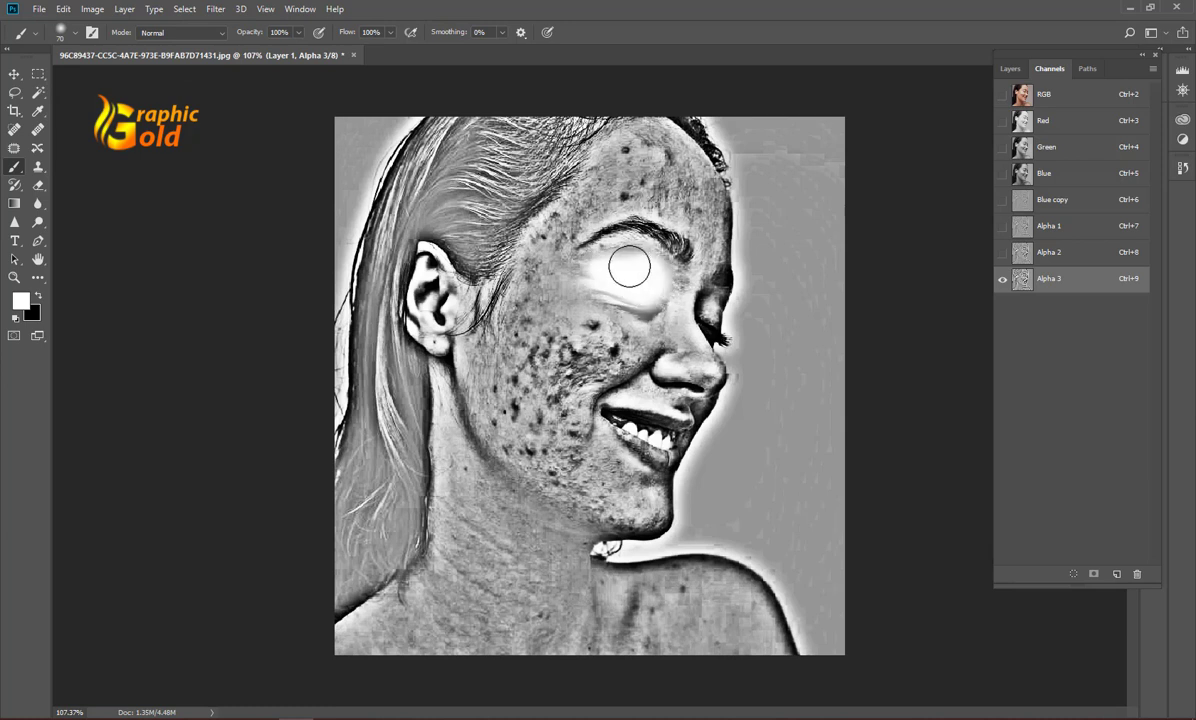
pyautogui.moveTo(721, 321); pyautogui.dragTo(706, 307)
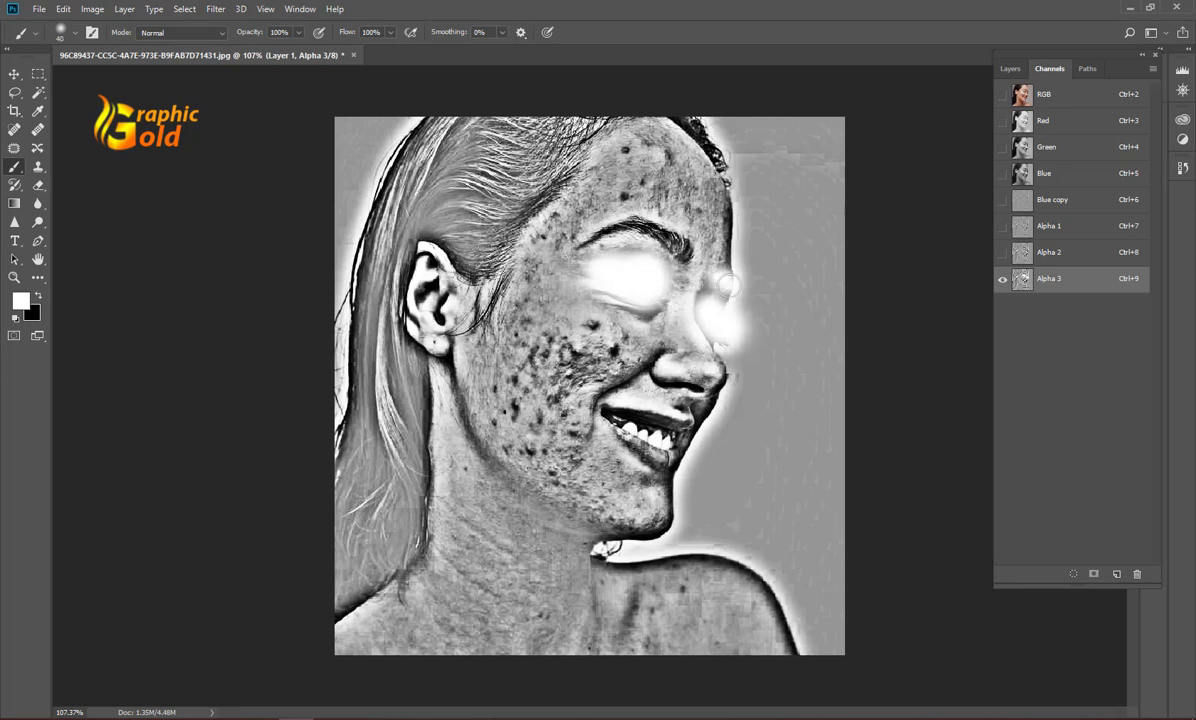
pyautogui.moveTo(680, 249); pyautogui.dragTo(617, 229)
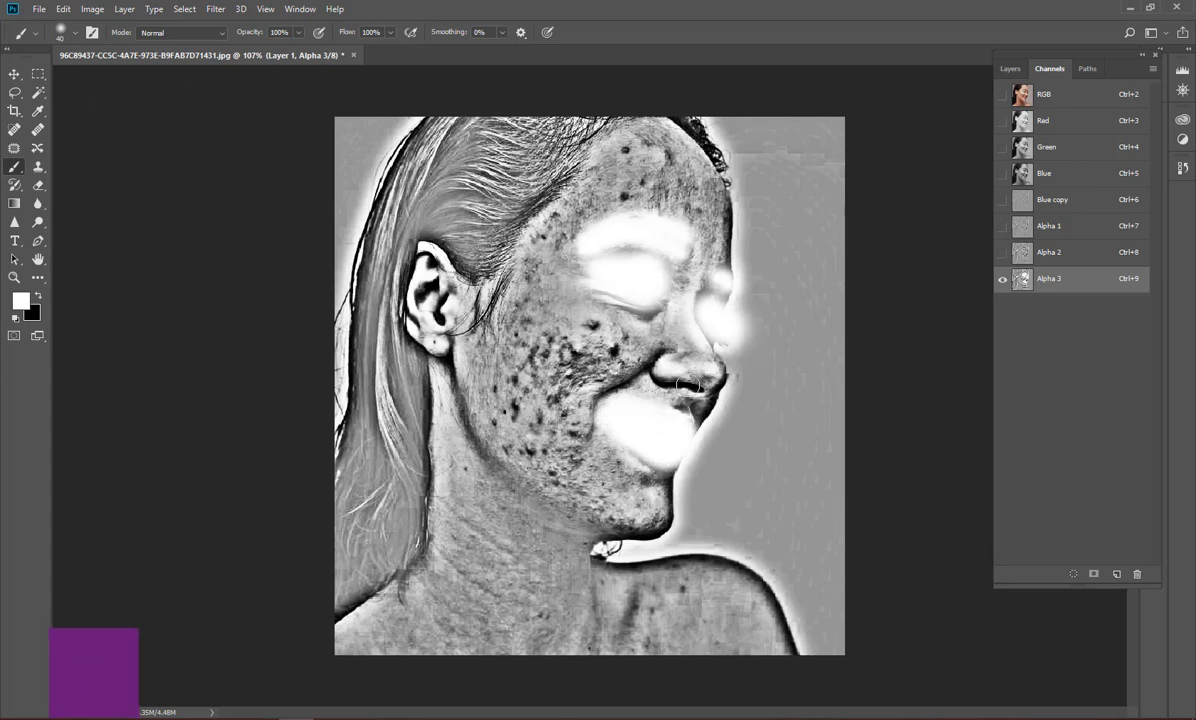
pyautogui.press('[')
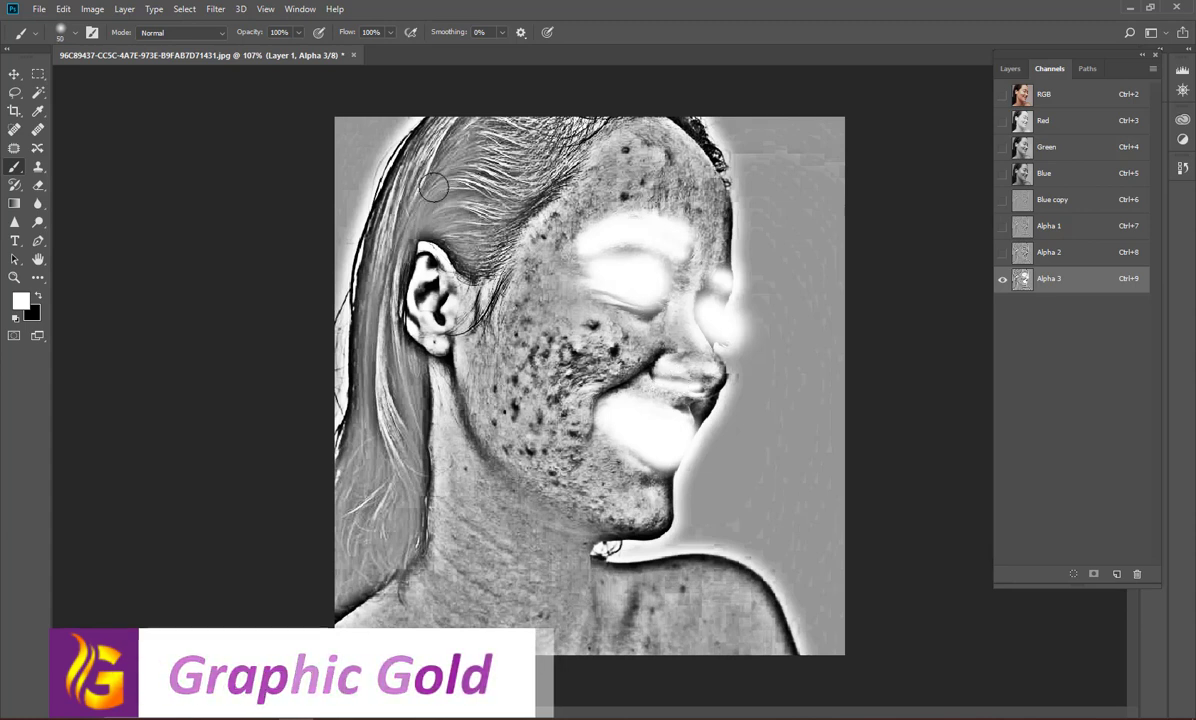
pyautogui.press(']')
pyautogui.press(']')
# Paint the hair, background, ear, neck haze and under-chin smudge white in Alpha 3.
pyautogui.moveTo(383, 130)
pyautogui.mouseDown()
pyautogui.moveTo(479, 145)
pyautogui.moveTo(333, 557)
pyautogui.moveTo(347, 582)
pyautogui.moveTo(398, 459)
pyautogui.moveTo(398, 494)
pyautogui.moveTo(398, 208)
pyautogui.moveTo(446, 214)
pyautogui.moveTo(619, 66)
pyautogui.mouseUp()
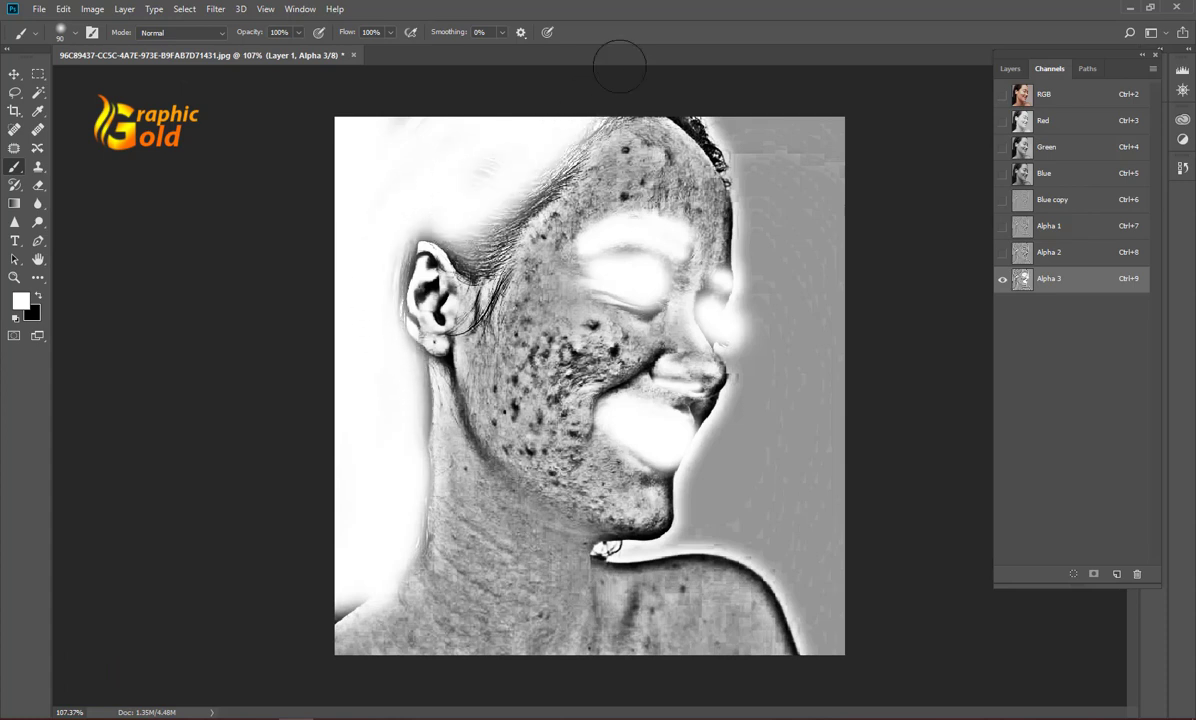
pyautogui.moveTo(700, 116)
pyautogui.mouseDown()
pyautogui.moveTo(748, 152)
pyautogui.moveTo(801, 123)
pyautogui.moveTo(862, 622)
pyautogui.moveTo(816, 343)
pyautogui.moveTo(819, 630)
pyautogui.moveTo(811, 459)
pyautogui.moveTo(771, 179)
pyautogui.moveTo(760, 218)
pyautogui.moveTo(769, 558)
pyautogui.moveTo(716, 478)
pyautogui.moveTo(755, 344)
pyautogui.moveTo(753, 251)
pyautogui.moveTo(782, 240)
pyautogui.moveTo(820, 117)
pyautogui.moveTo(819, 440)
pyautogui.moveTo(753, 507)
pyautogui.moveTo(702, 515)
pyautogui.moveTo(762, 551)
pyautogui.moveTo(820, 641)
pyautogui.moveTo(713, 494)
pyautogui.mouseUp()
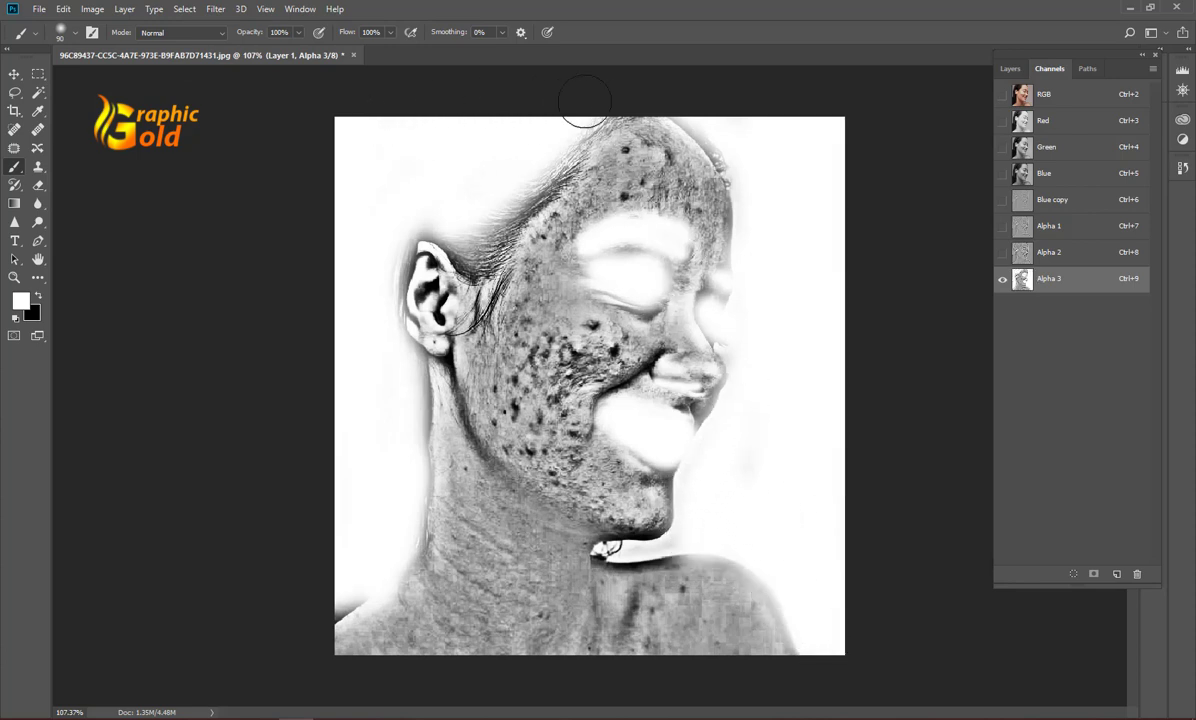
pyautogui.moveTo(730, 142)
pyautogui.mouseDown()
pyautogui.moveTo(507, 139)
pyautogui.moveTo(470, 246)
pyautogui.moveTo(553, 135)
pyautogui.mouseUp()
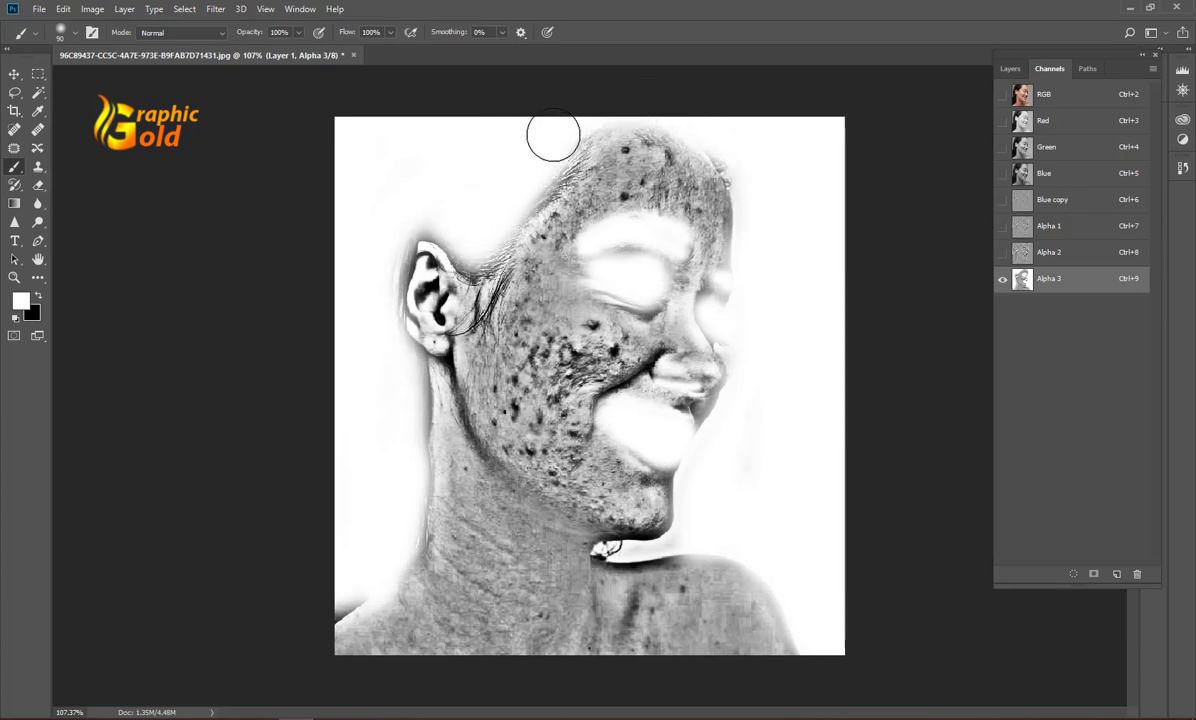
pyautogui.moveTo(417, 204)
pyautogui.mouseDown()
pyautogui.moveTo(366, 310)
pyautogui.moveTo(451, 197)
pyautogui.mouseUp()
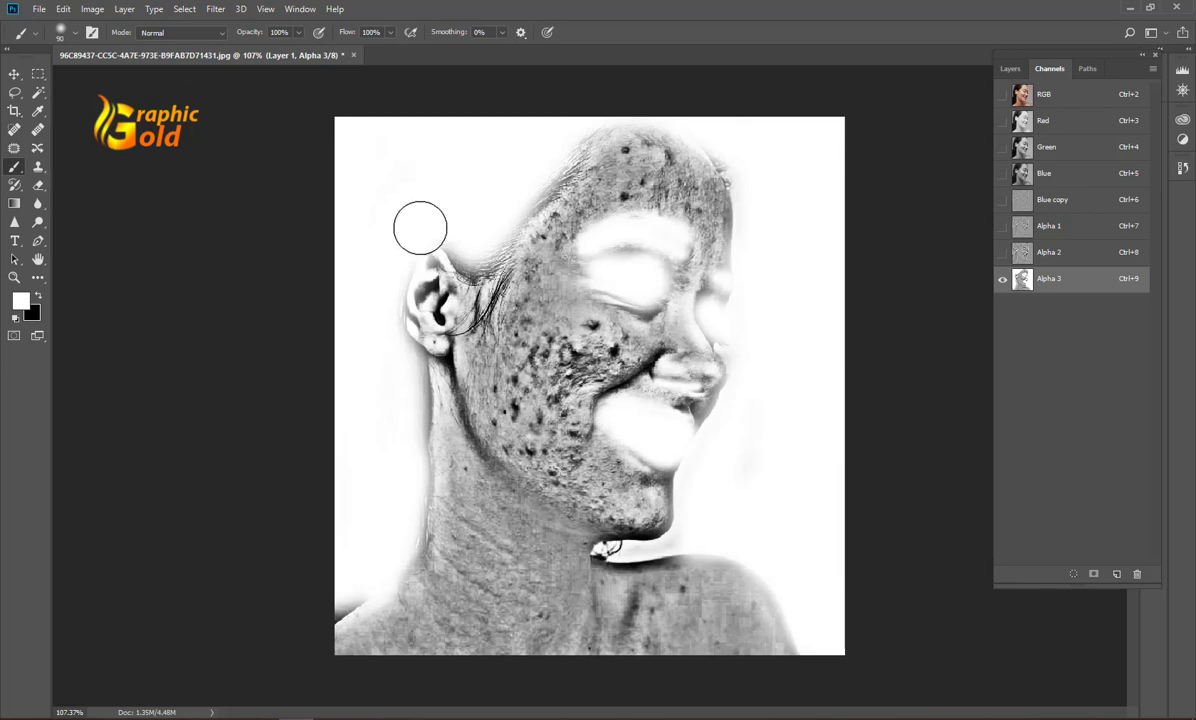
pyautogui.moveTo(382, 376)
pyautogui.mouseDown()
pyautogui.moveTo(470, 206)
pyautogui.moveTo(427, 310)
pyautogui.moveTo(435, 330)
pyautogui.moveTo(408, 488)
pyautogui.moveTo(363, 635)
pyautogui.moveTo(510, 640)
pyautogui.moveTo(760, 601)
pyautogui.moveTo(753, 569)
pyautogui.moveTo(558, 585)
pyautogui.moveTo(382, 555)
pyautogui.moveTo(535, 547)
pyautogui.moveTo(363, 347)
pyautogui.moveTo(475, 542)
pyautogui.moveTo(414, 406)
pyautogui.moveTo(452, 472)
pyautogui.moveTo(513, 526)
pyautogui.moveTo(579, 561)
pyautogui.moveTo(668, 578)
pyautogui.mouseUp()
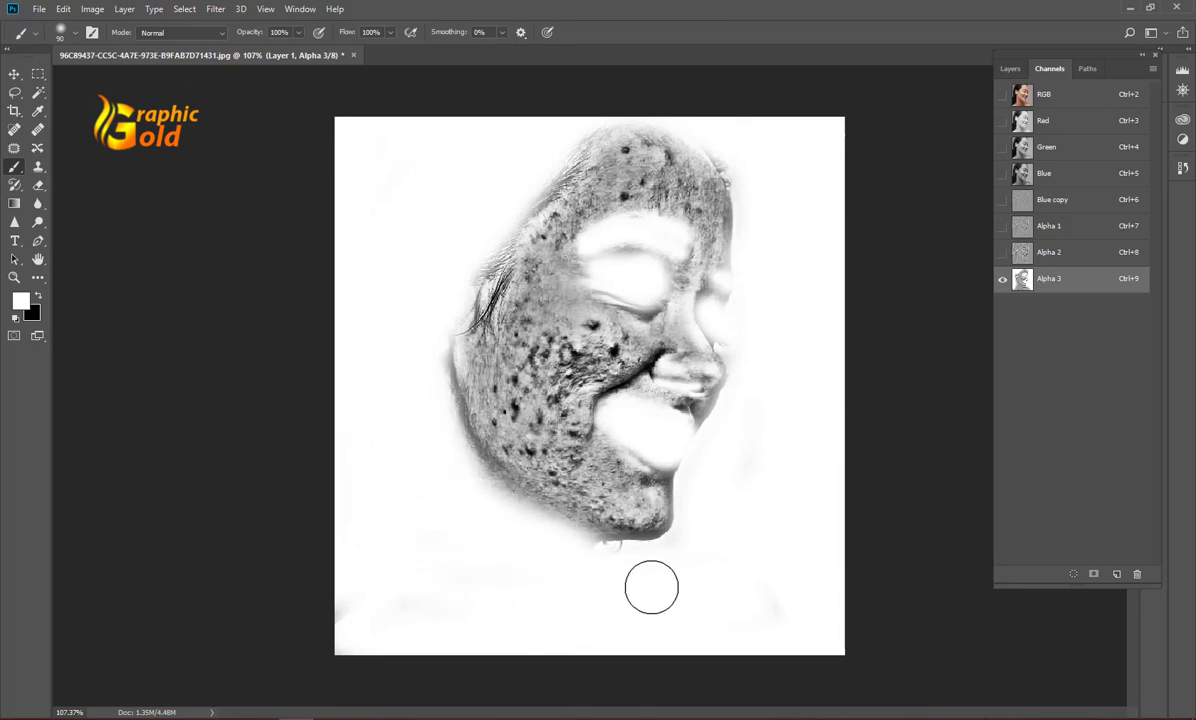
pyautogui.moveTo(564, 578)
pyautogui.mouseDown()
pyautogui.moveTo(640, 568)
pyautogui.moveTo(605, 571)
pyautogui.mouseUp()
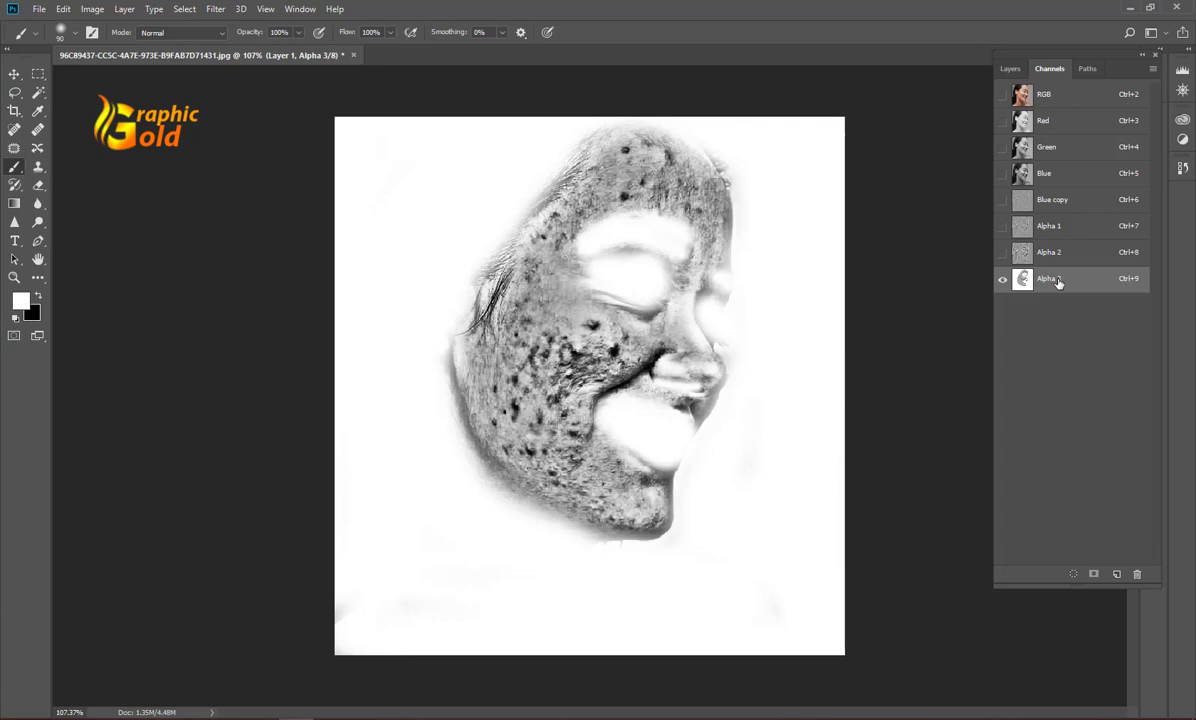
# Load Alpha 3 as a selection, invert it, and return to the RGB composite for Curves.
pyautogui.click(1073, 576)
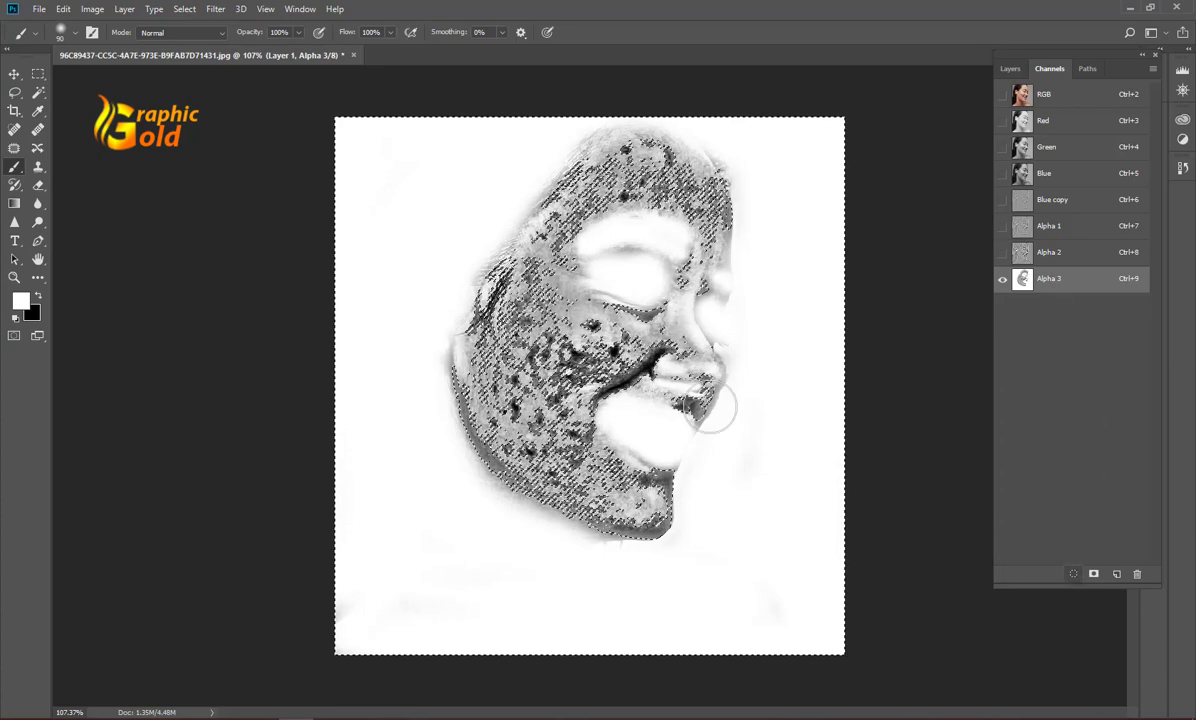
pyautogui.click(37, 76)
pyautogui.rightClick(507, 233)
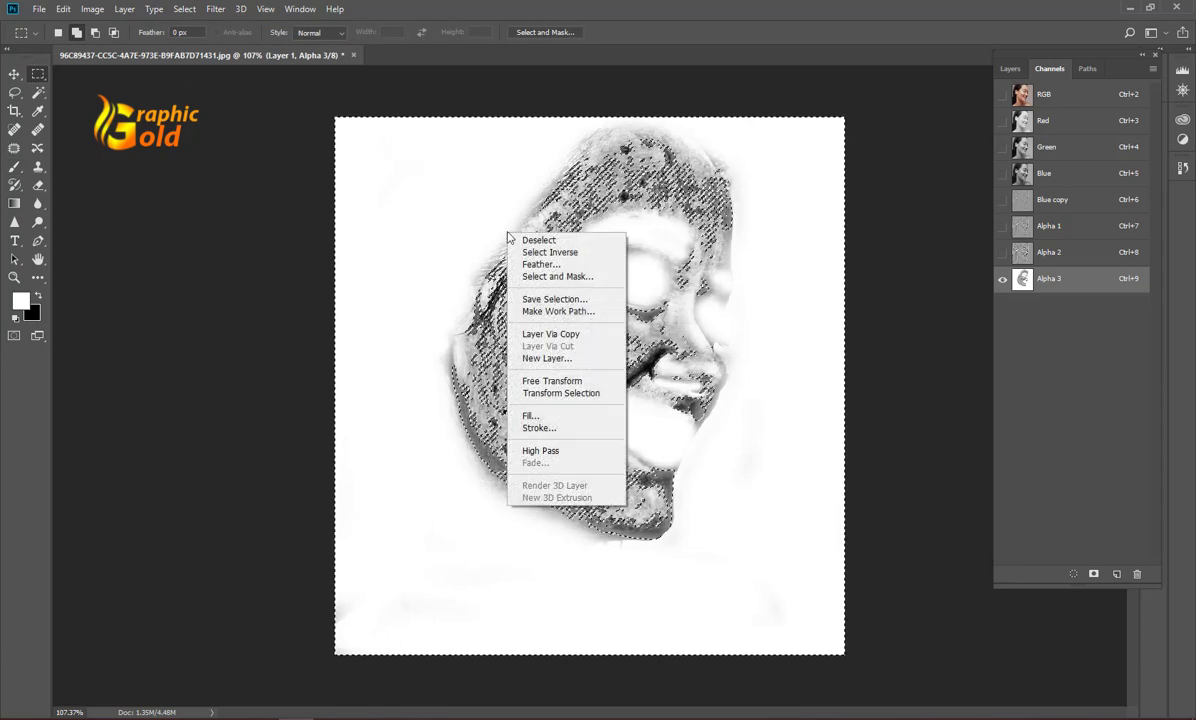
pyautogui.click(550, 252)
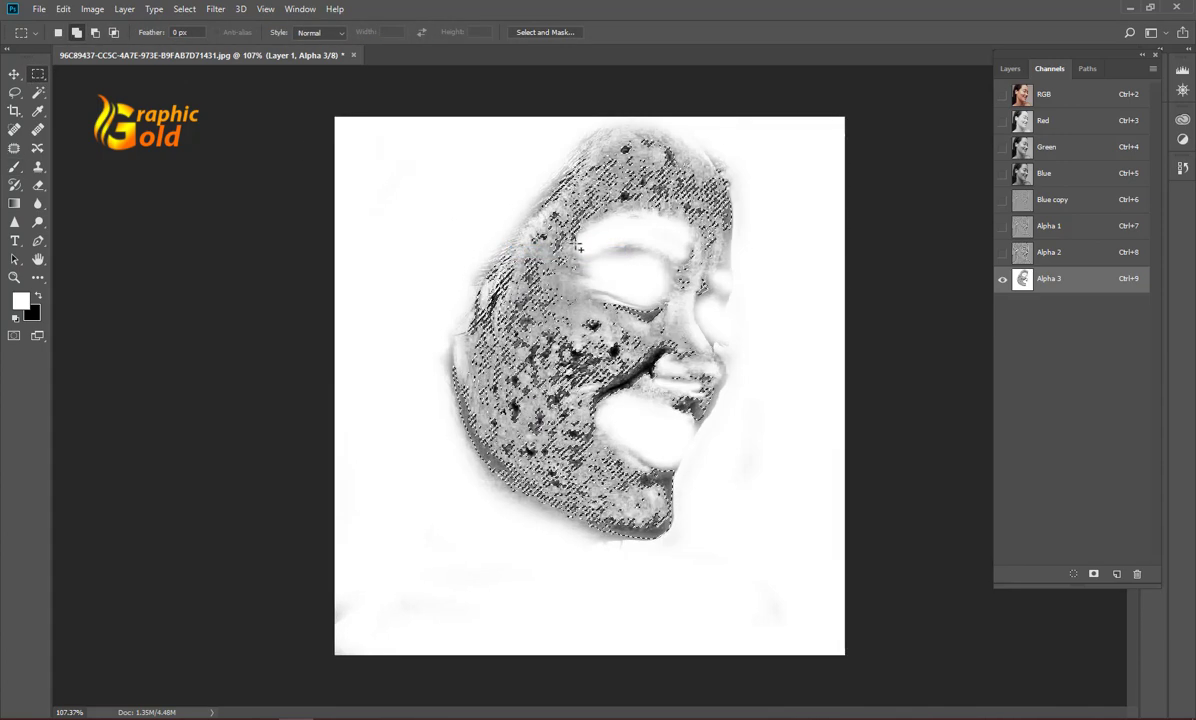
pyautogui.click(1080, 97)
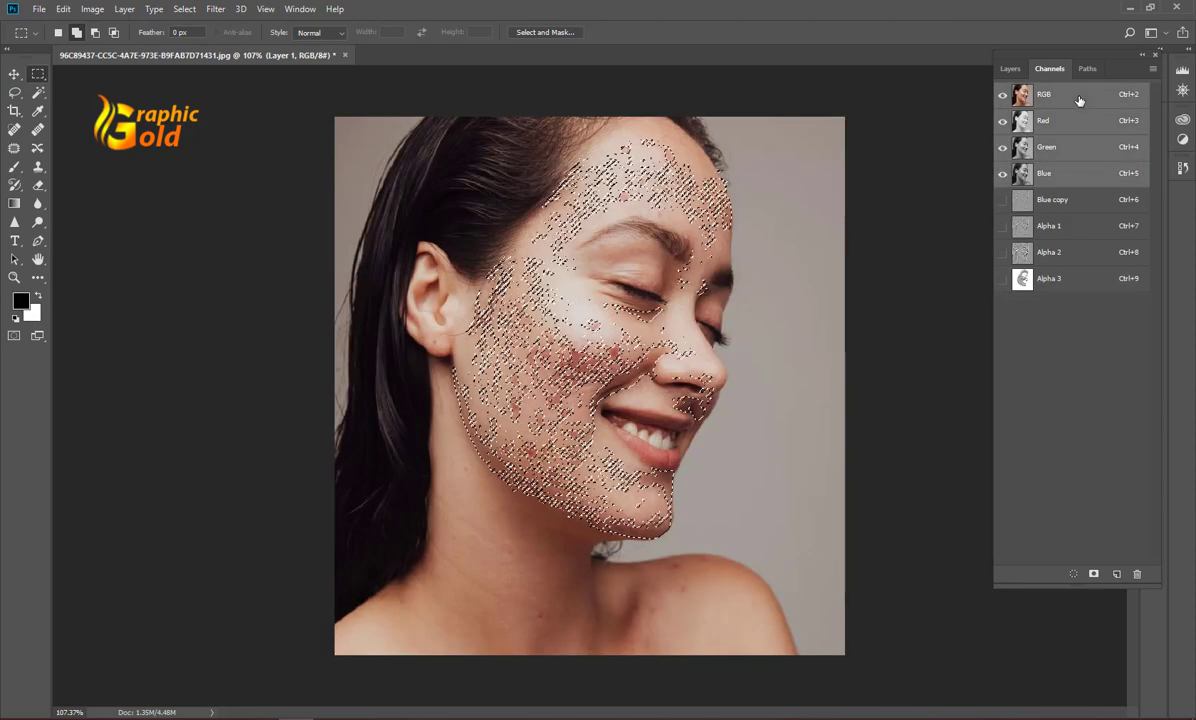
pyautogui.hotkey('ctrl', 'm')
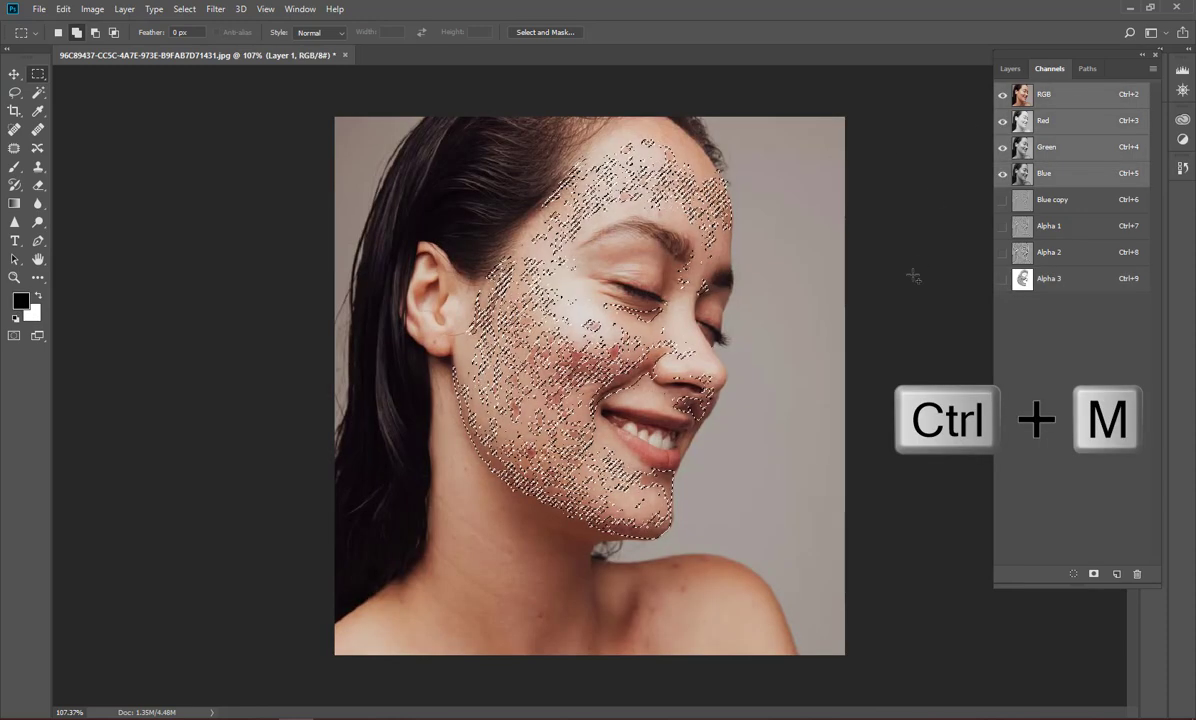
# Raise the RGB curve to about Input 100 / Output 159 to brighten the selected spots.
pyautogui.moveTo(646, 121); pyautogui.dragTo(900, 269)
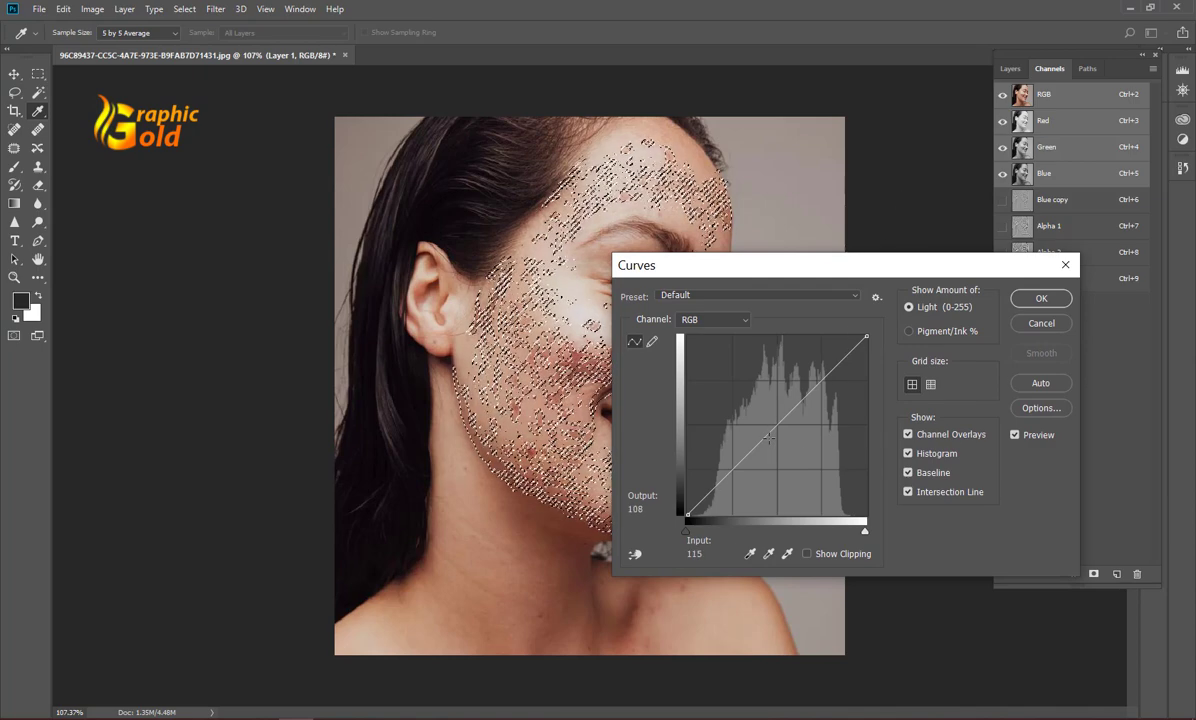
pyautogui.moveTo(762, 440); pyautogui.dragTo(755, 421)
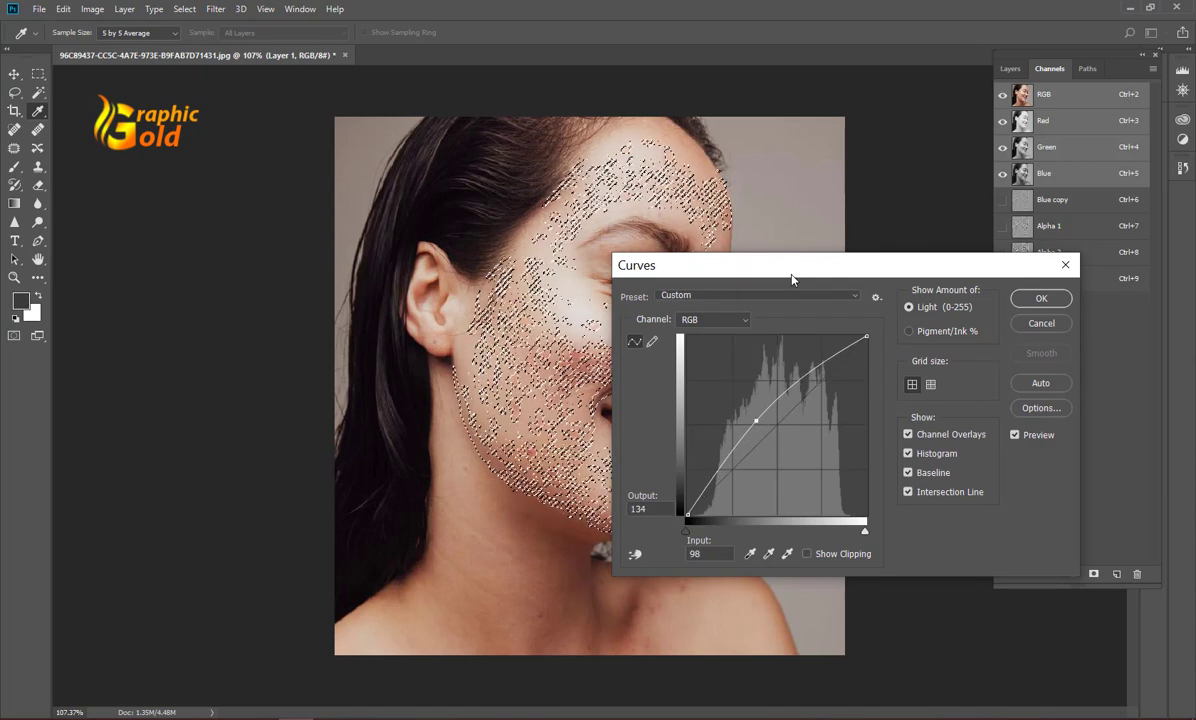
pyautogui.moveTo(793, 278); pyautogui.dragTo(897, 243)
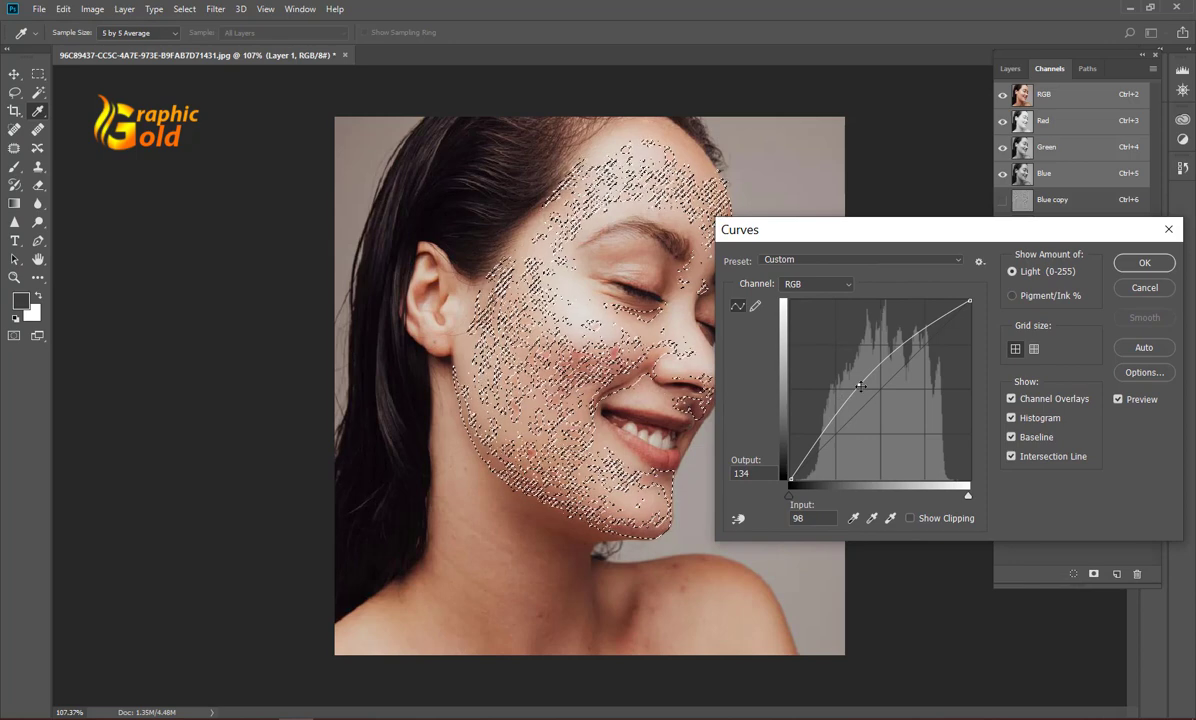
pyautogui.moveTo(859, 385); pyautogui.dragTo(851, 373)
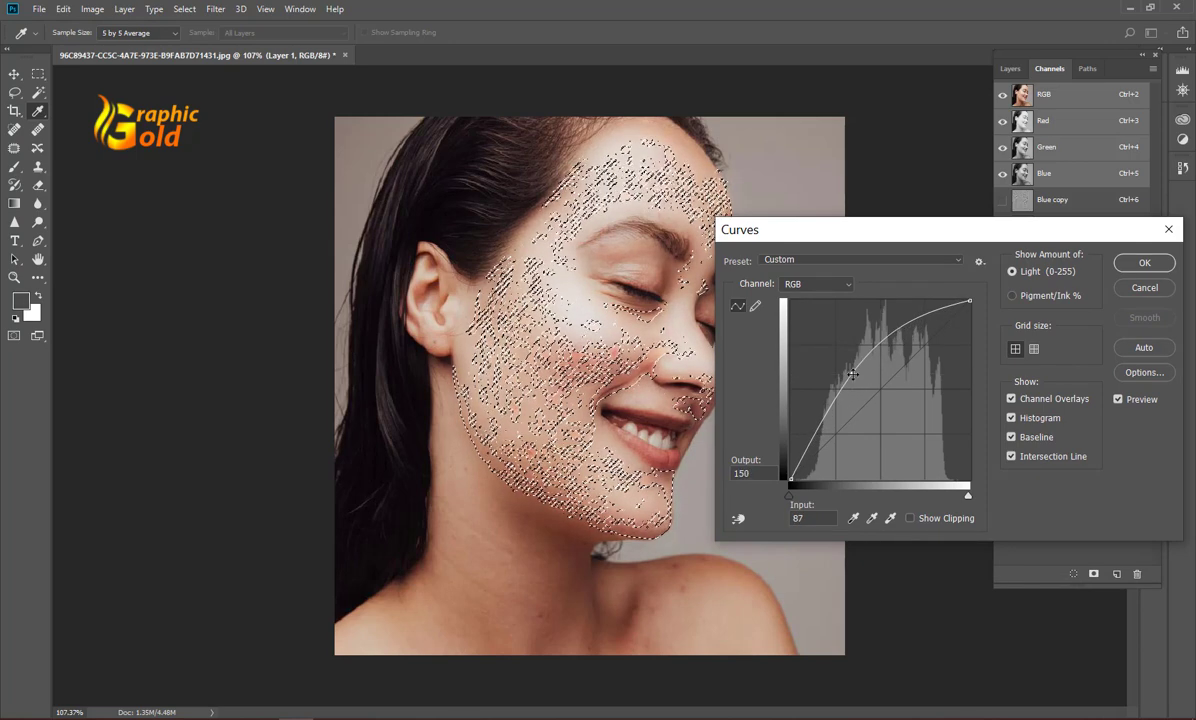
pyautogui.moveTo(851, 373); pyautogui.dragTo(854, 378)
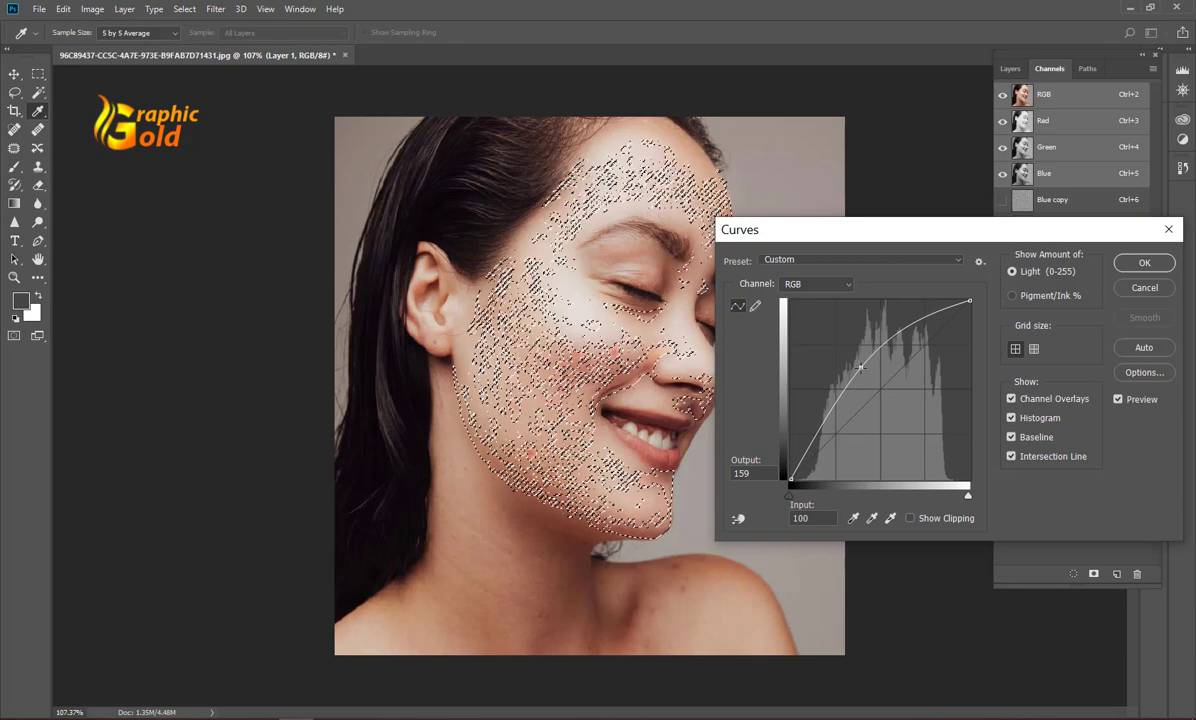
pyautogui.click(1147, 263)
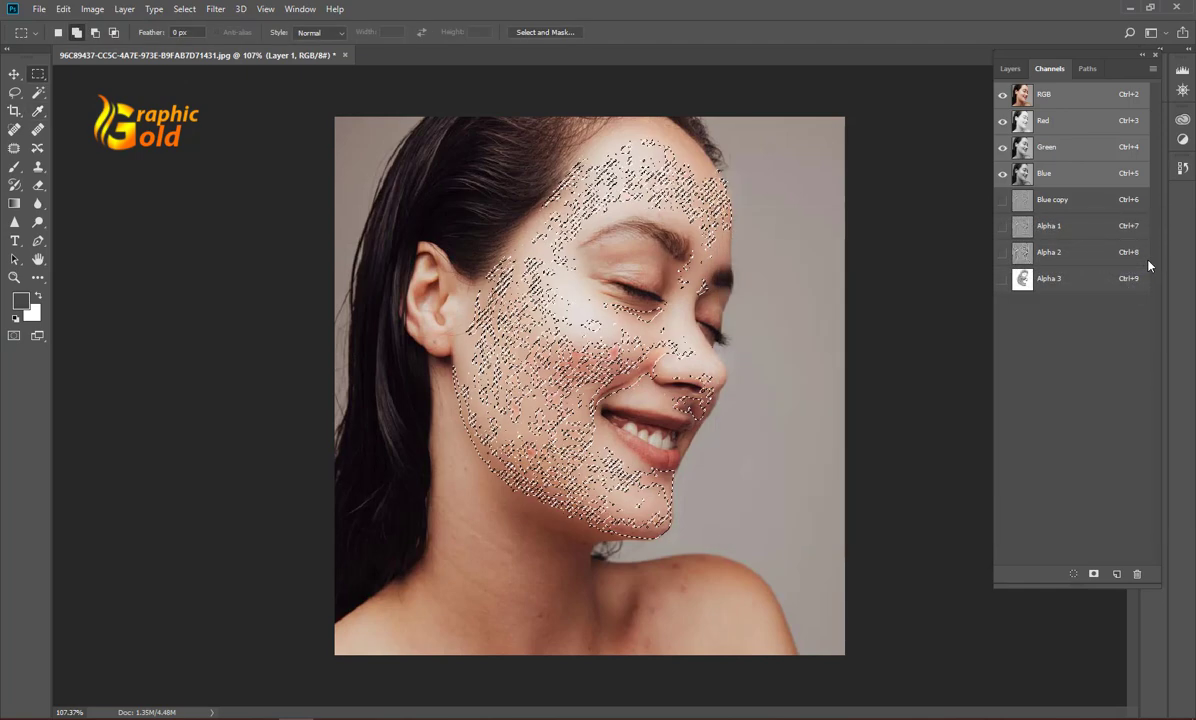